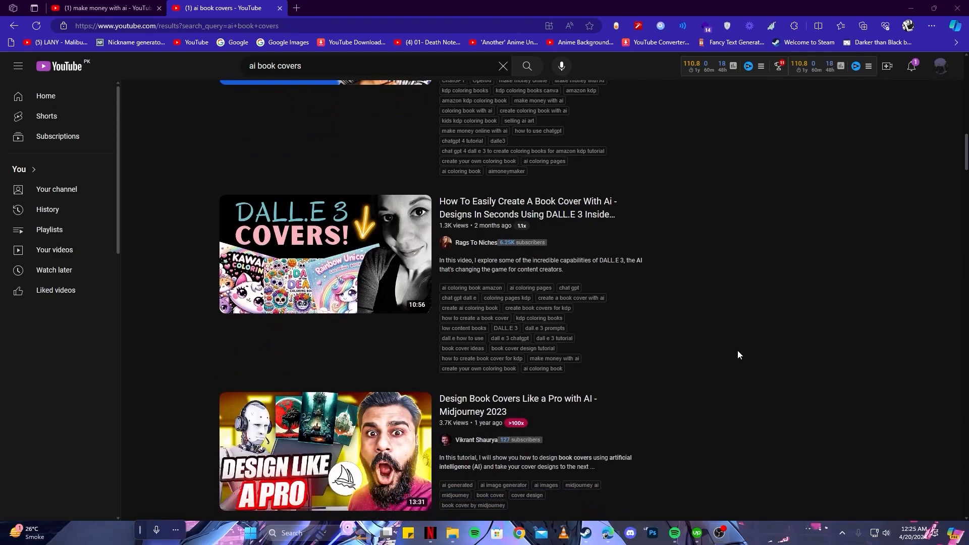
scroll(738, 352, down, 5)
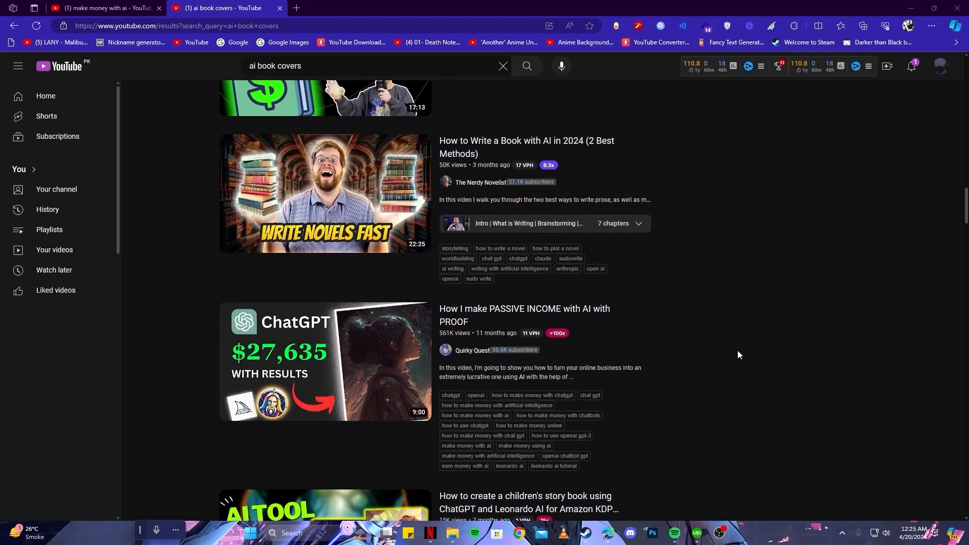
scroll(737, 354, up, 13)
scroll(742, 398, up, 5)
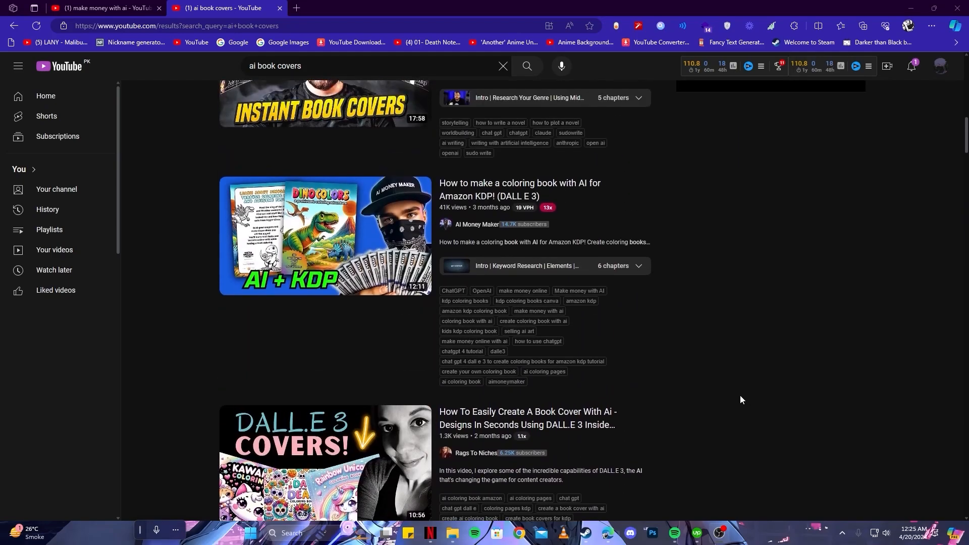
scroll(740, 395, up, 6)
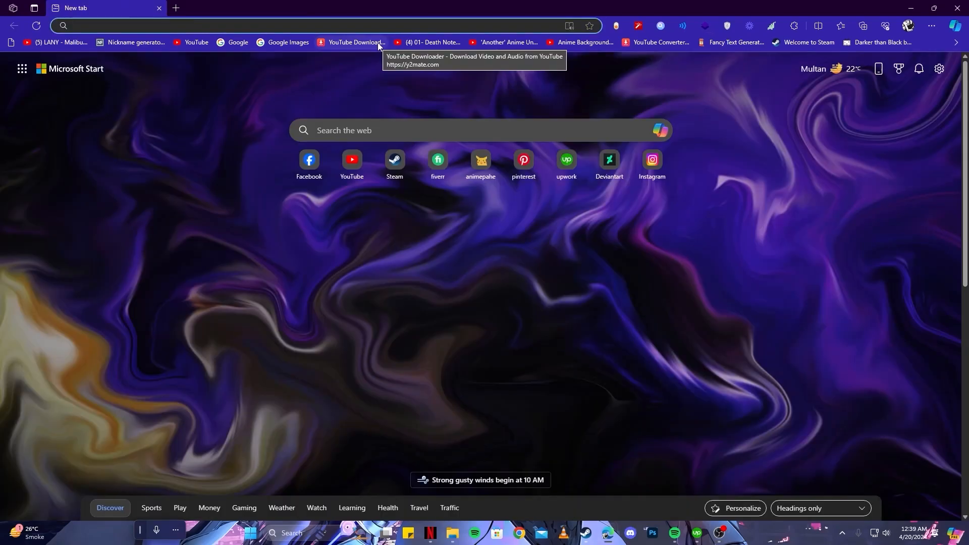
Search the web for "bing image" and open Image Creator from Microsoft Designer
text(bing )
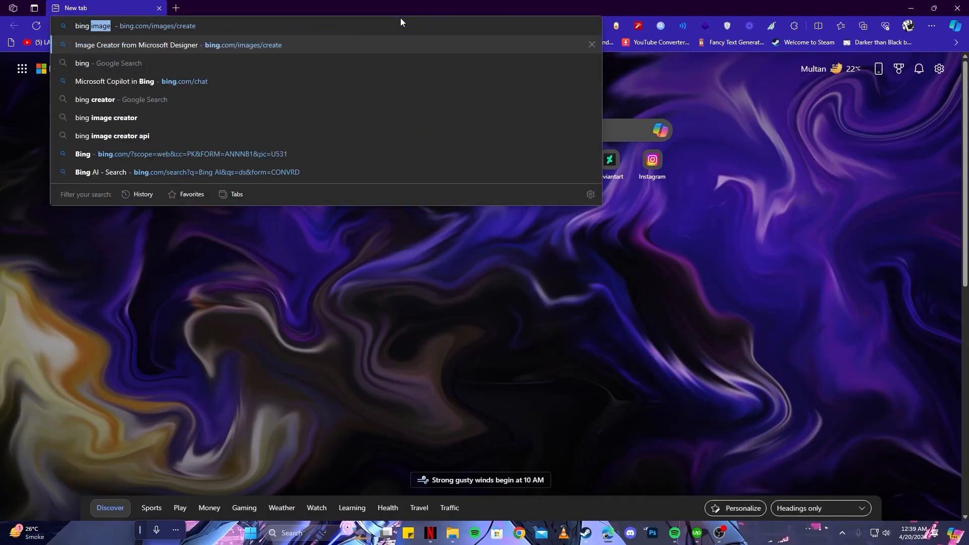
text(image)
key(Return)
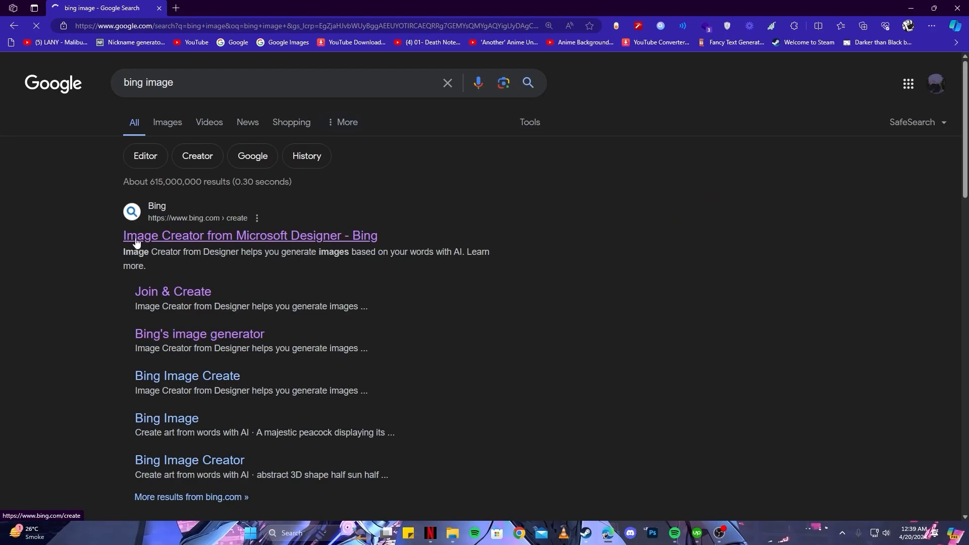
click(259, 243)
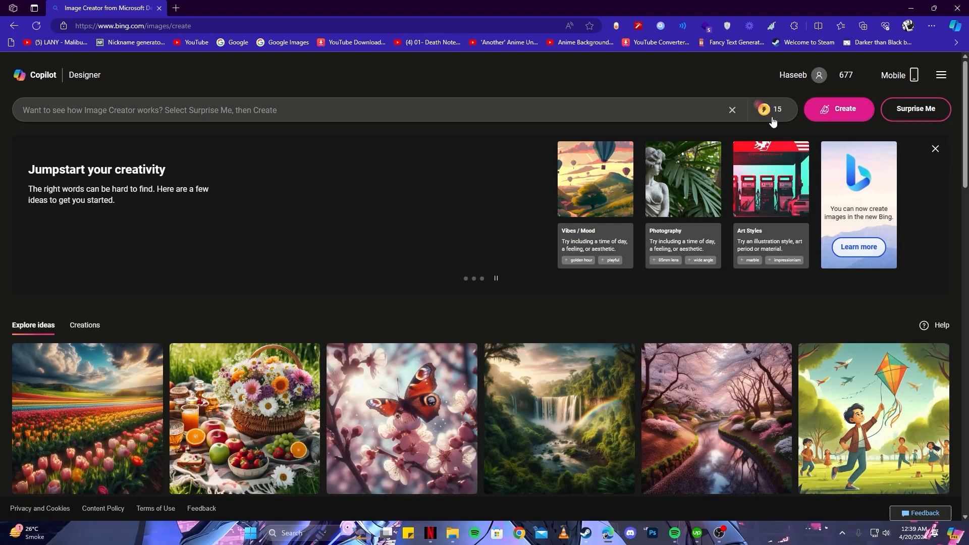
scroll(602, 231, down, 4)
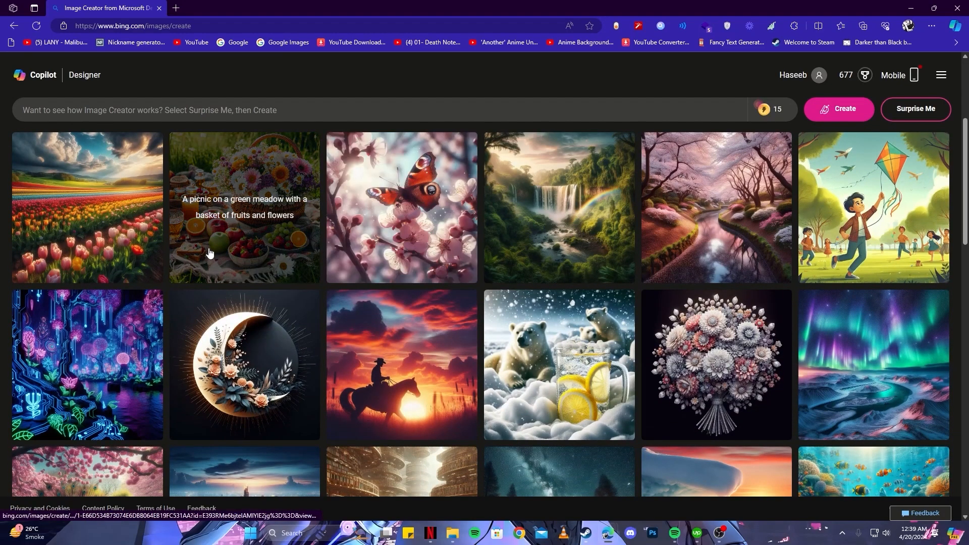
scroll(208, 250, down, 3)
scroll(209, 255, down, 10)
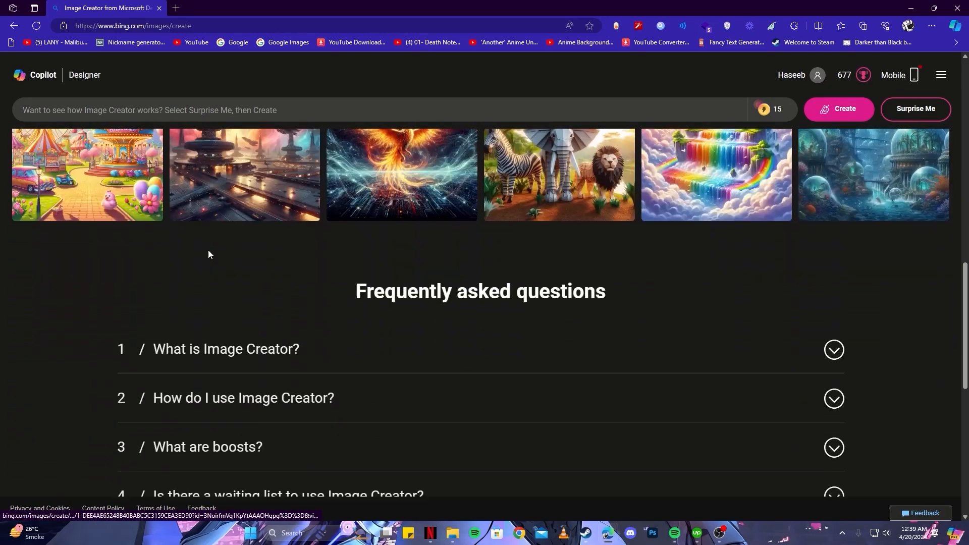
scroll(207, 250, up, 6)
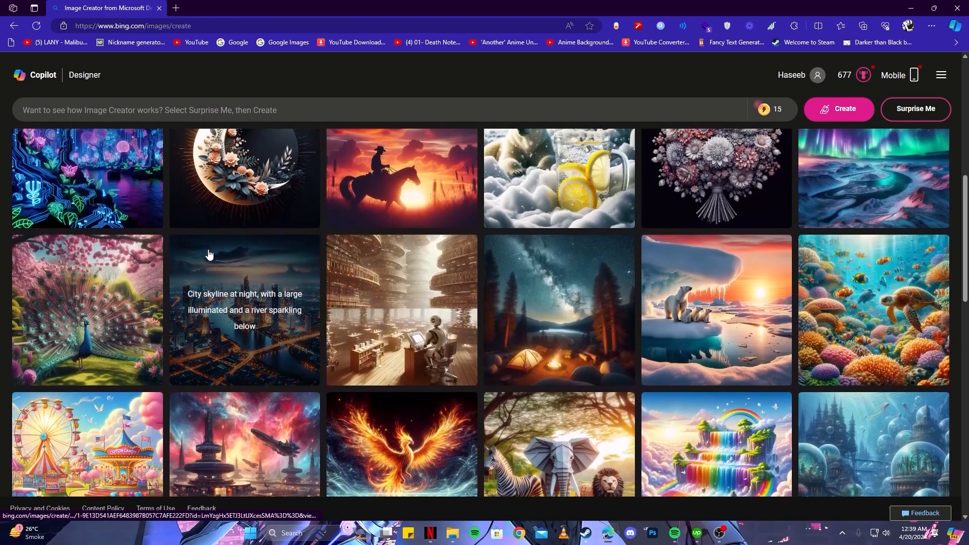
scroll(330, 192, up, 8)
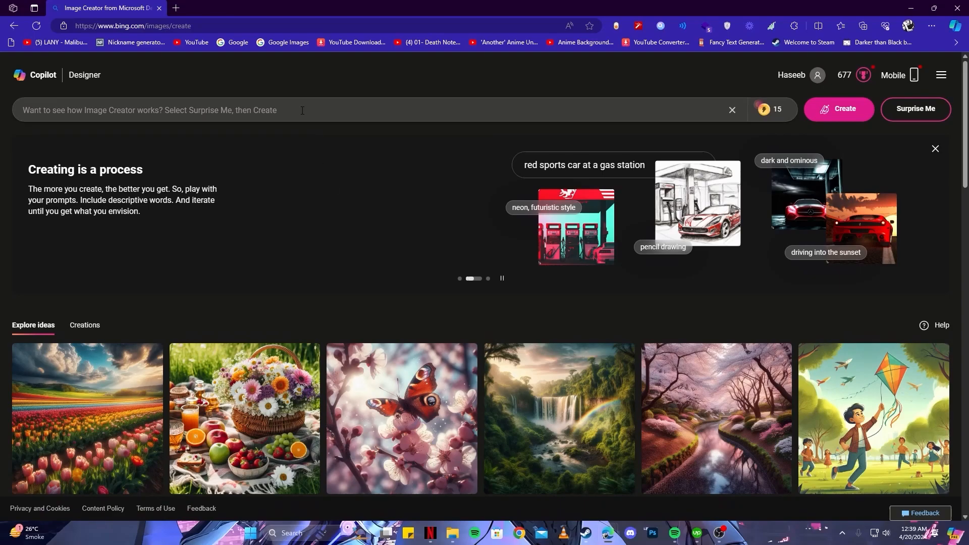
Open the ChatGPT site in a new browser tab
click(175, 7)
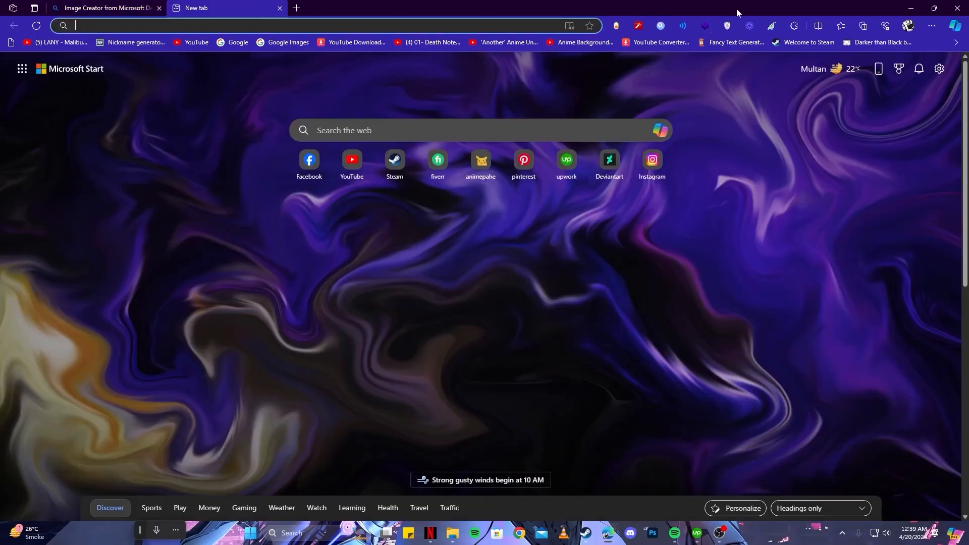
text(chat.o)
key(Return)
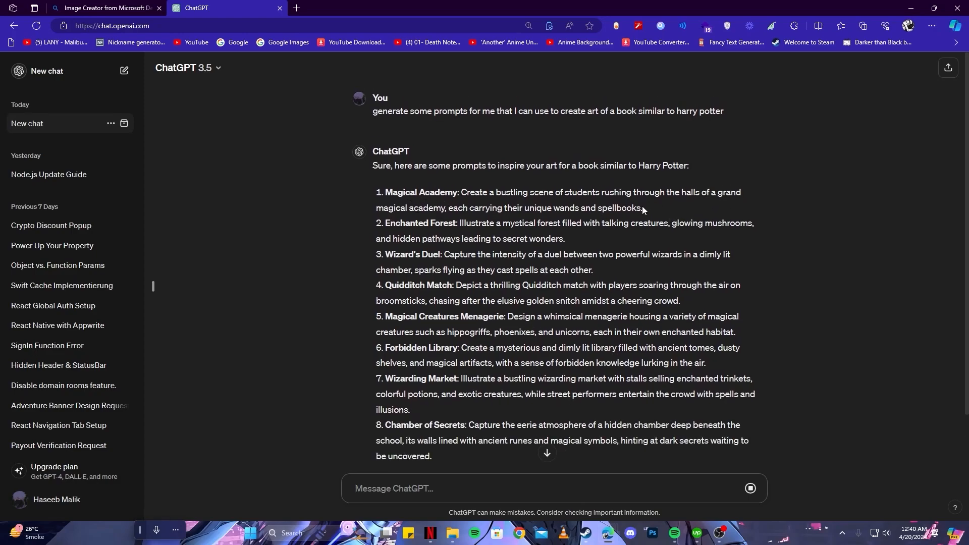
Copy the Magical Academy description from ChatGPT's list of prompts, without its heading
drag(657, 207, 461, 194)
right_click(473, 196)
click(477, 200)
Paste the Magical Academy description into the Image Creator prompt, add ", photorealistic" at its end and generate the images
click(104, 8)
click(329, 110)
right_click(332, 114)
click(386, 212)
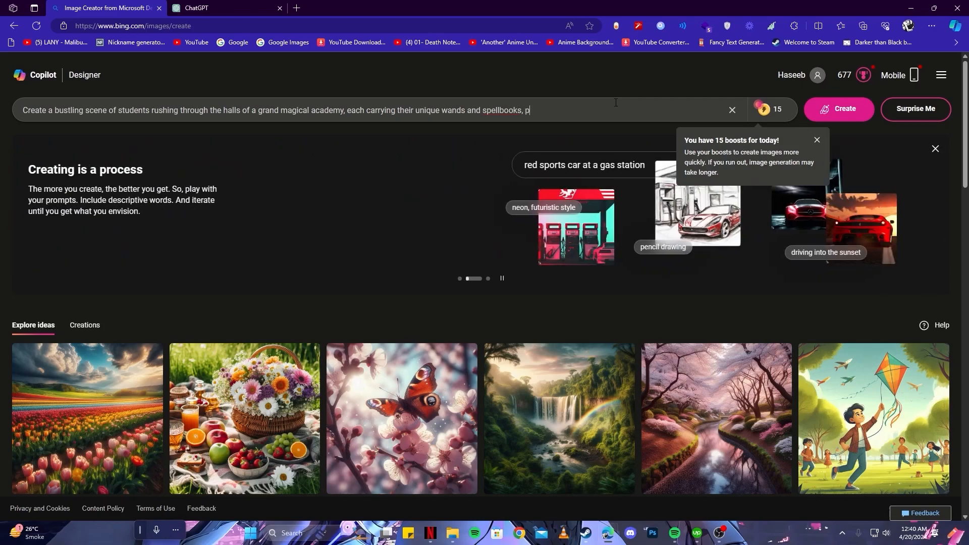
text(listic)
click(860, 117)
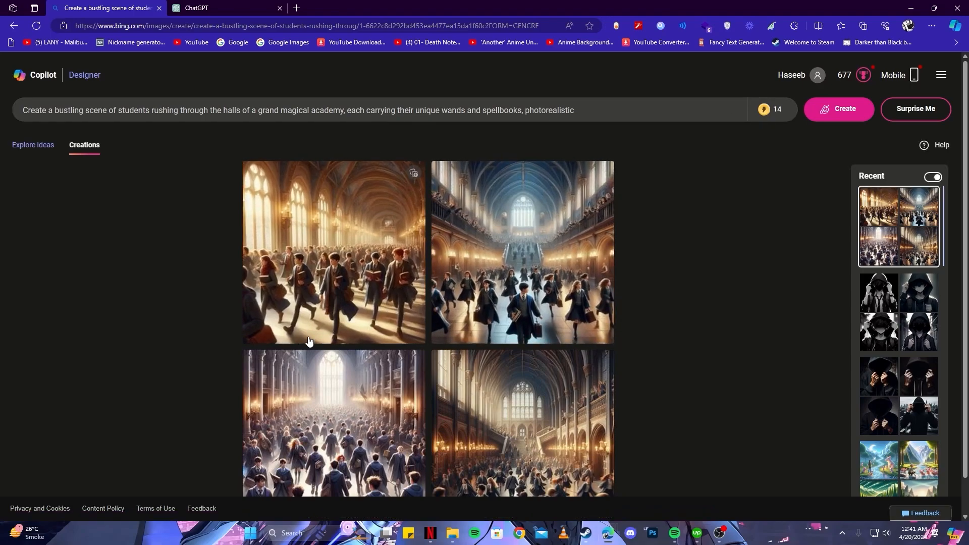
Open the generated image of the student crowd walking towards the tall bright window and download it
scroll(354, 399, down, 1)
click(382, 438)
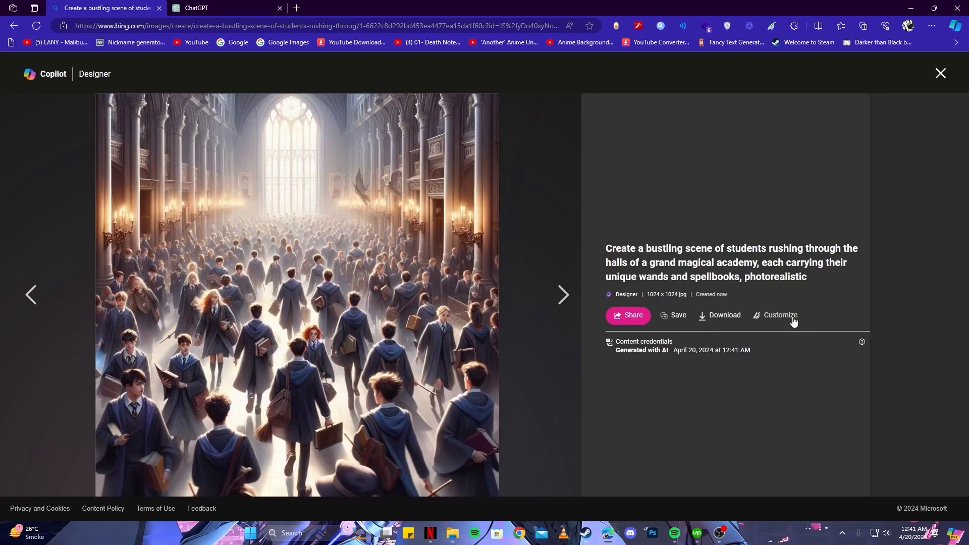
click(670, 327)
click(720, 316)
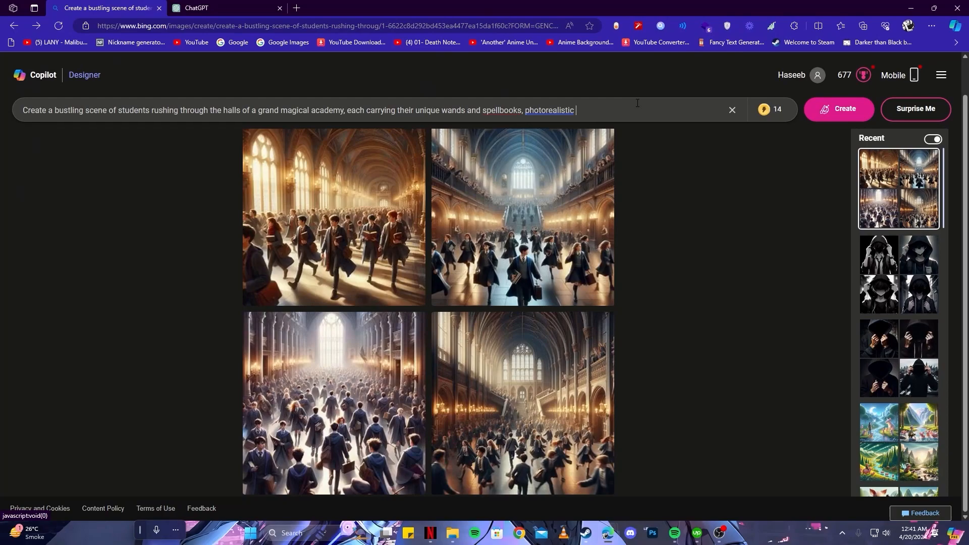
Append ", a book cover design," to the image prompt and copy the Forbidden Library description from ChatGPT
click(638, 103)
key(ctrl+Tab)
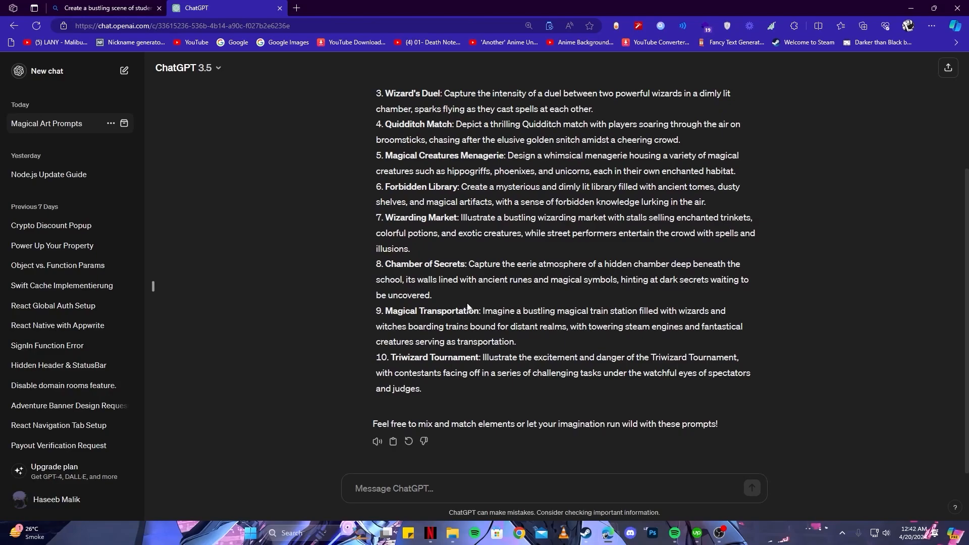
scroll(468, 304, up, 1)
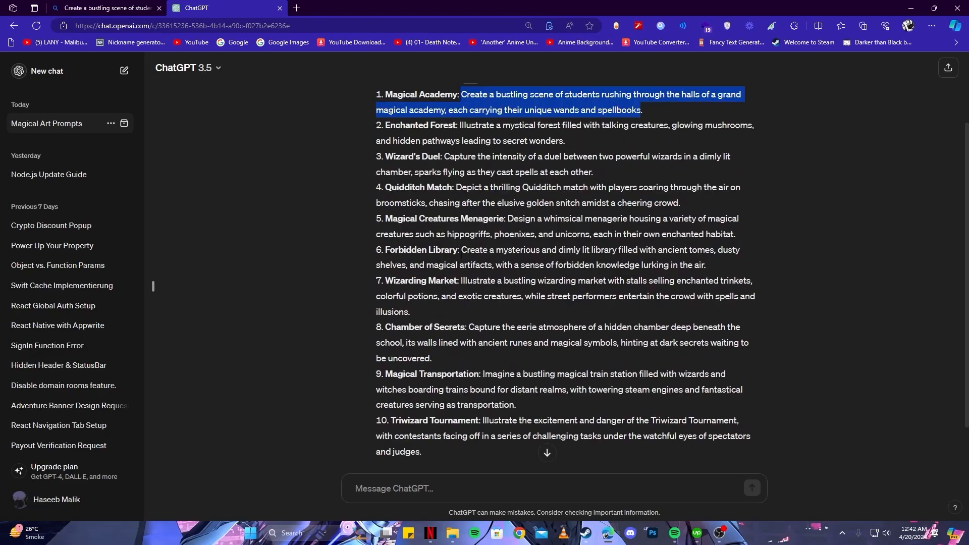
drag(460, 249, 703, 265)
Replace the prompt's scene with the Forbidden Library description, ending in "photorealistic, a book cover design," and generate the images
key(ctrl+Tab)
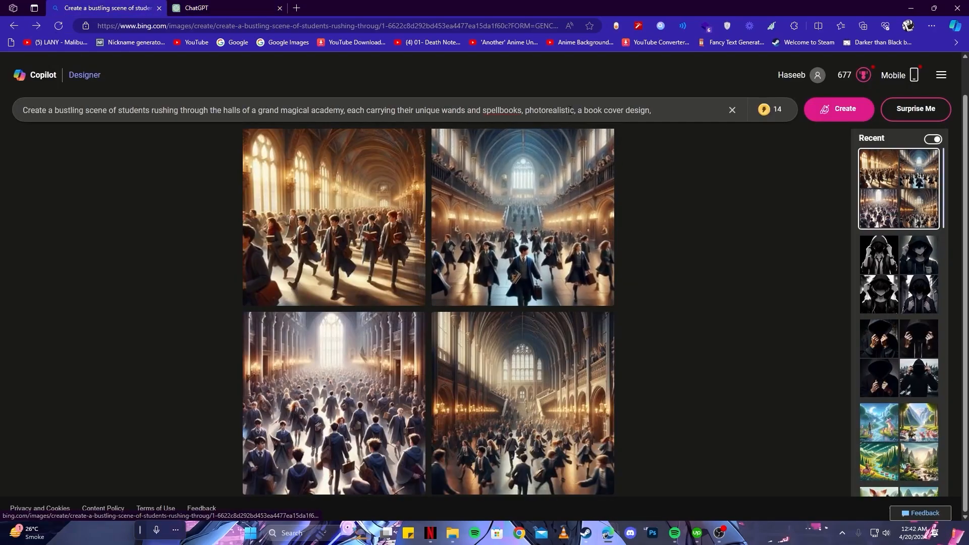
key(ctrl+a)
key(ctrl+v)
key(Return)
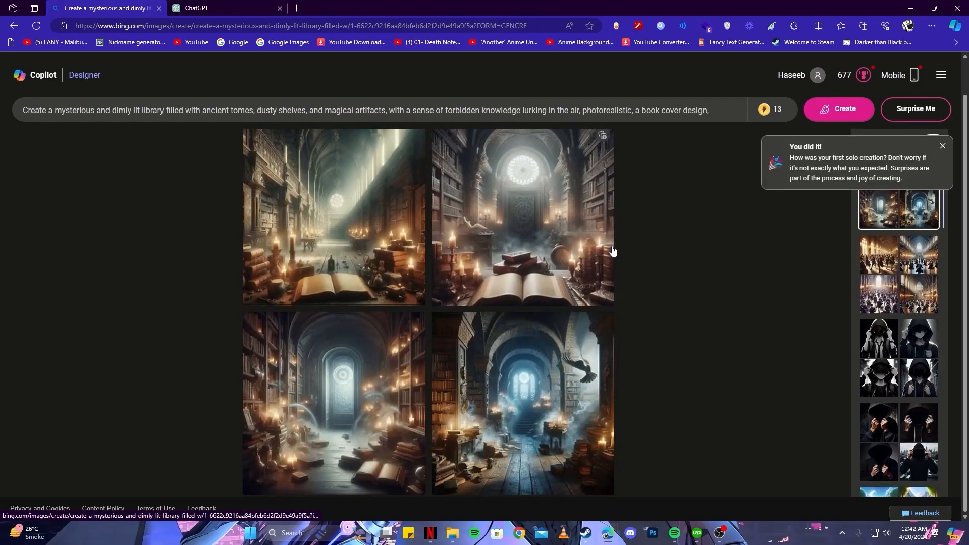
Open the generated library image with the flying bird and download it
click(494, 413)
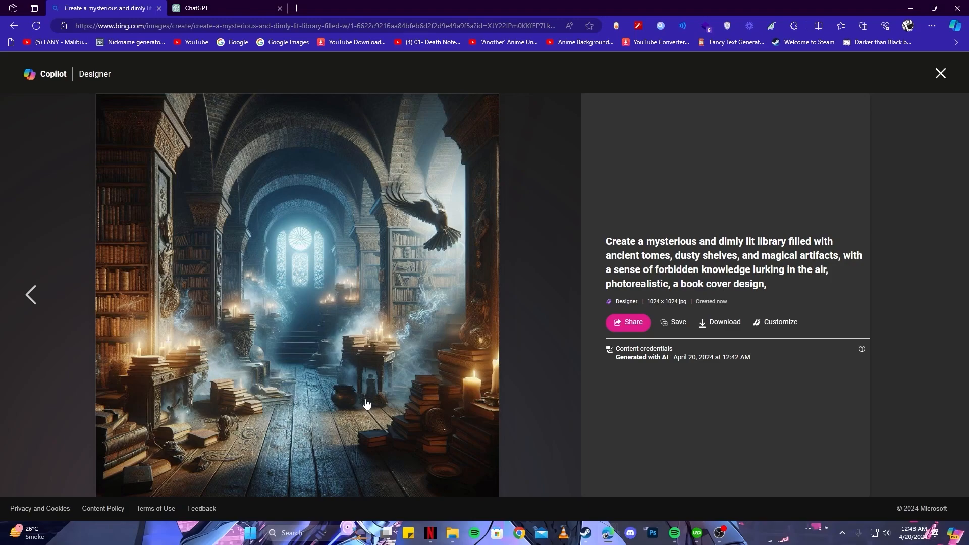
click(724, 324)
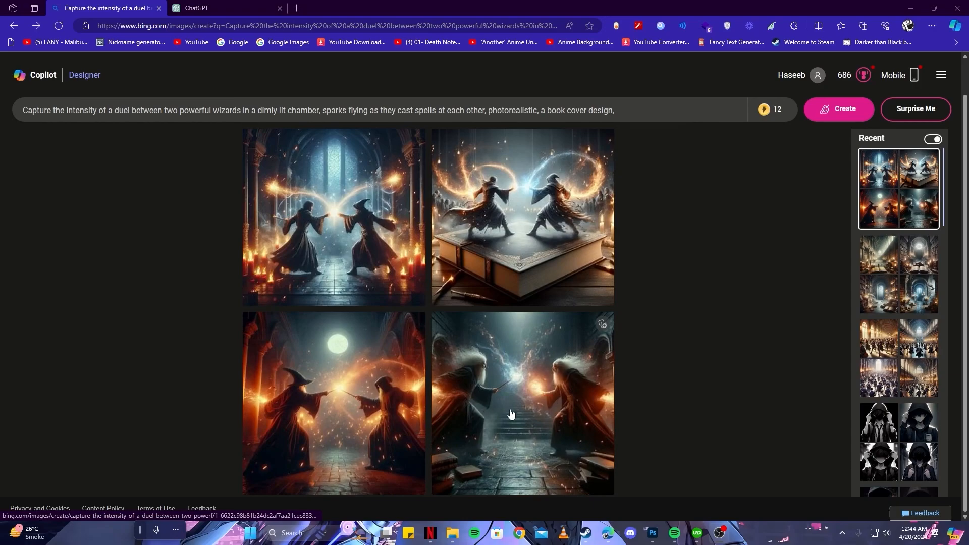
Open the generated duel image of the two white-haired wizards at full size and switch to Adobe Photoshop
click(514, 367)
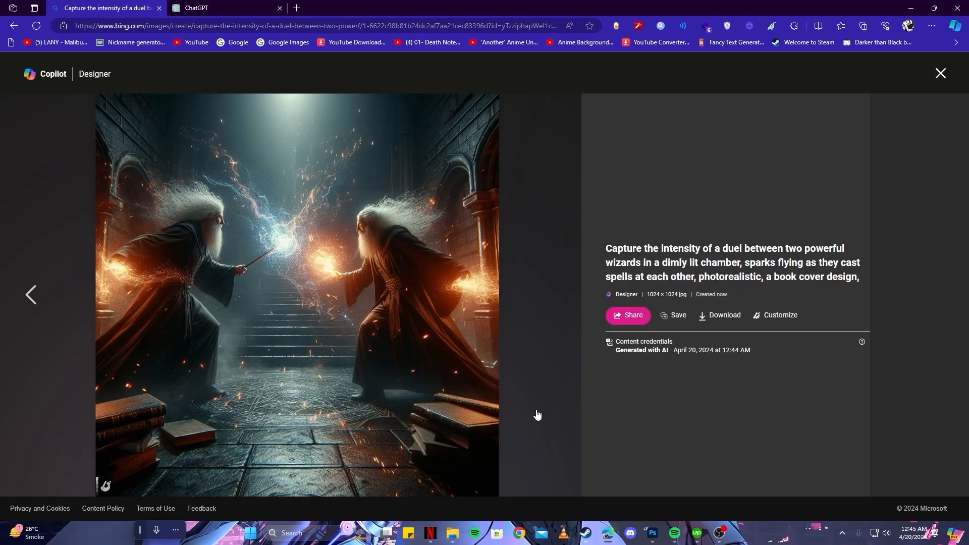
mouse_move(652, 540)
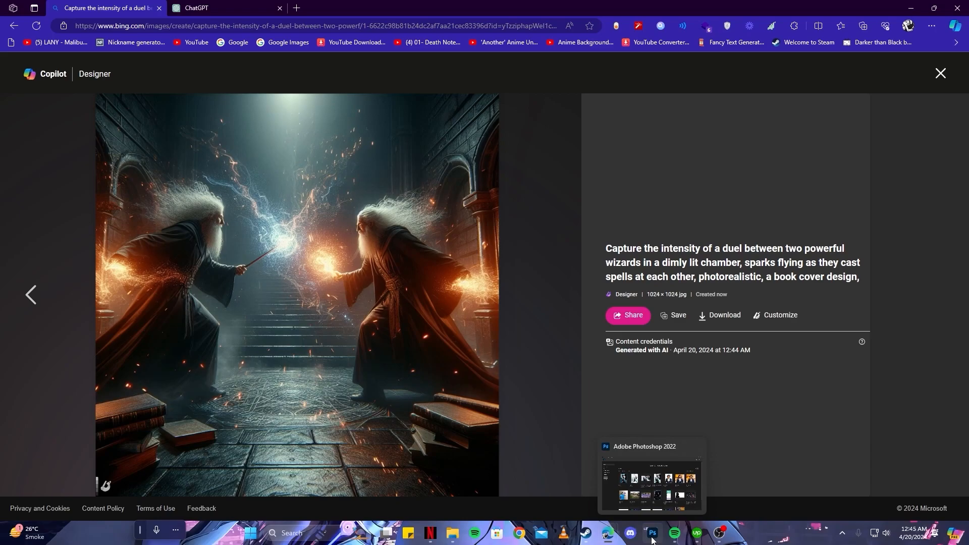
click(652, 539)
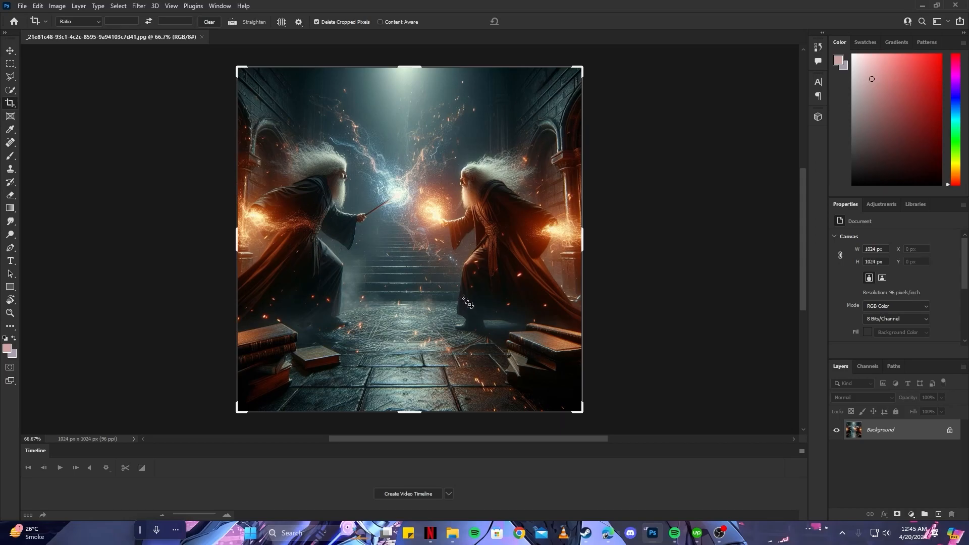
Apply HDR Toning to the wizard duel image with the Default preset and Local Adaptation method, lowering the exposure slightly
click(10, 51)
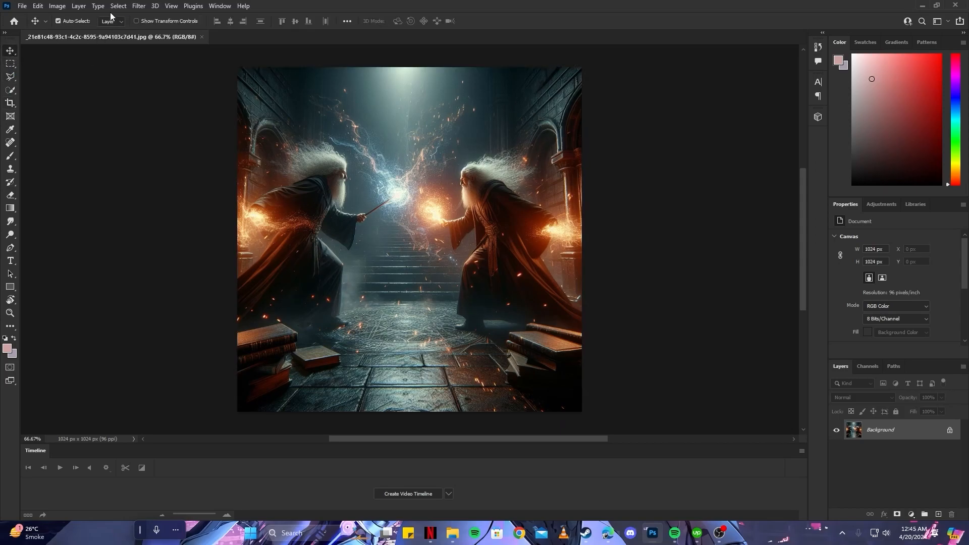
click(58, 7)
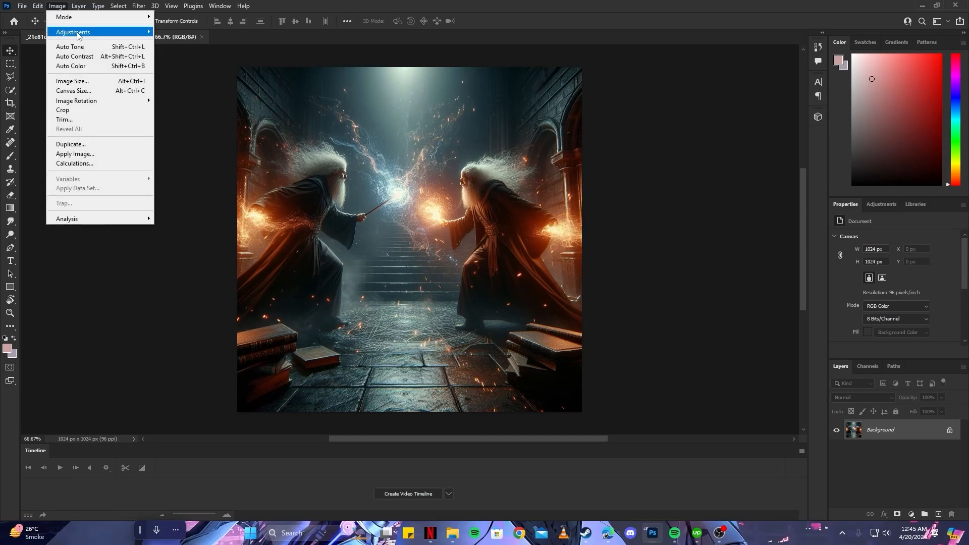
mouse_move(78, 33)
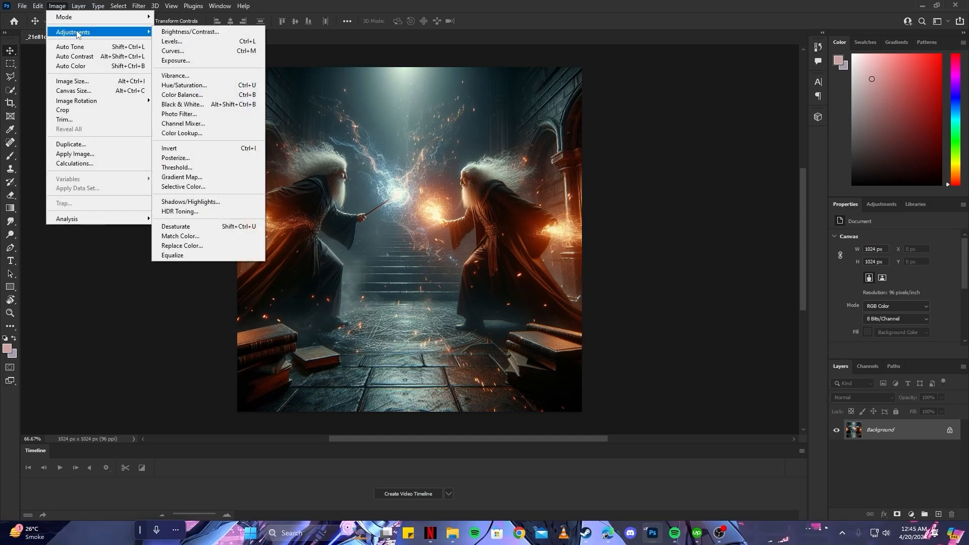
click(188, 212)
drag(514, 87, 730, 106)
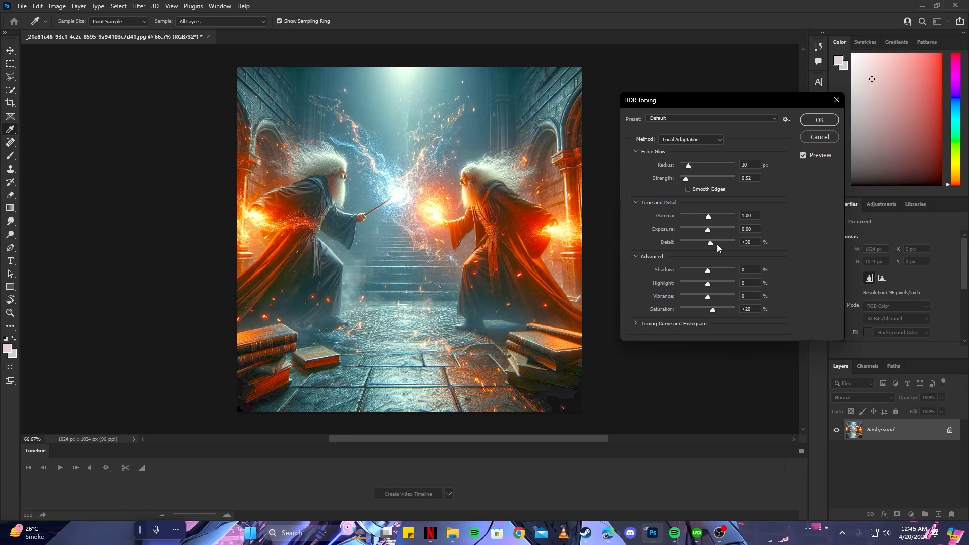
drag(708, 230, 705, 231)
click(819, 120)
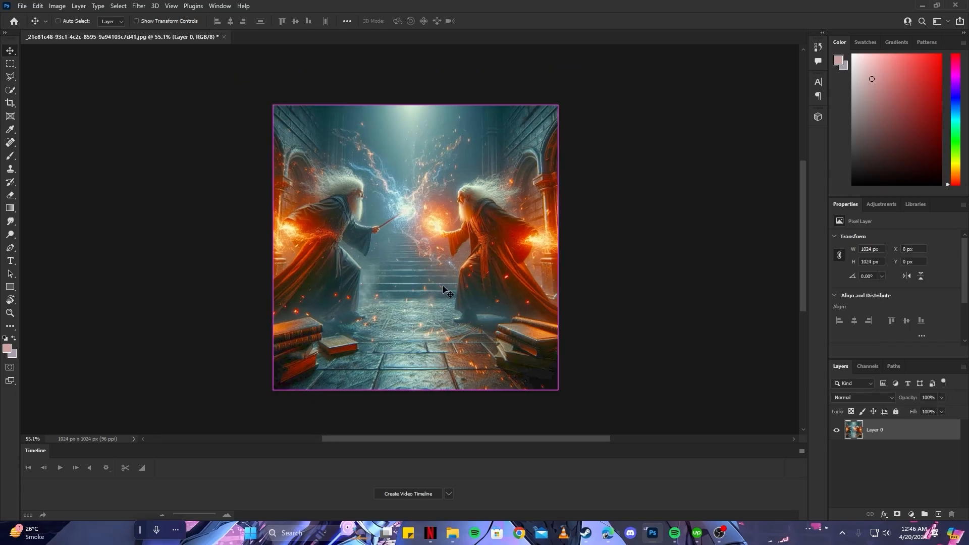
Extend the canvas above and below the wizard image with the Crop tool to about 1024 x 1288 px
drag(449, 284, 465, 284)
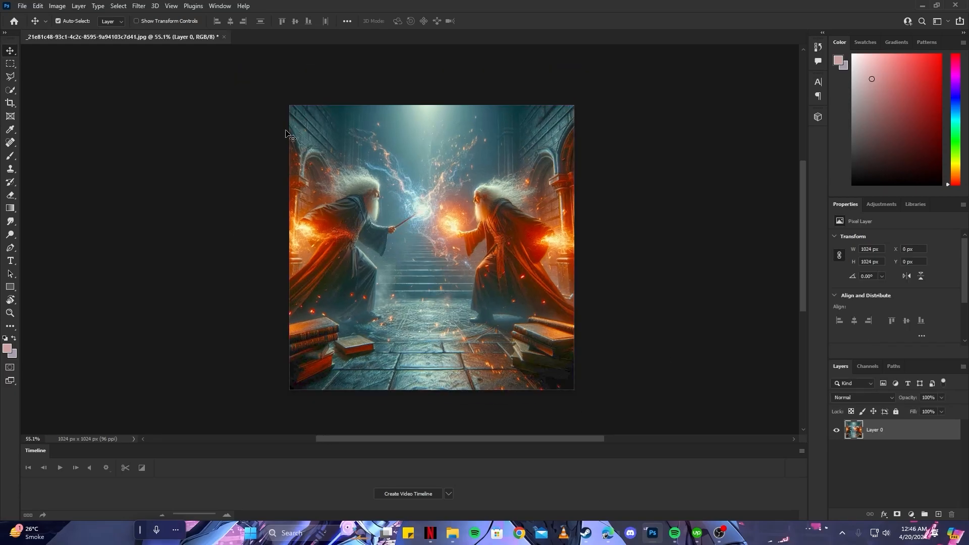
key(c)
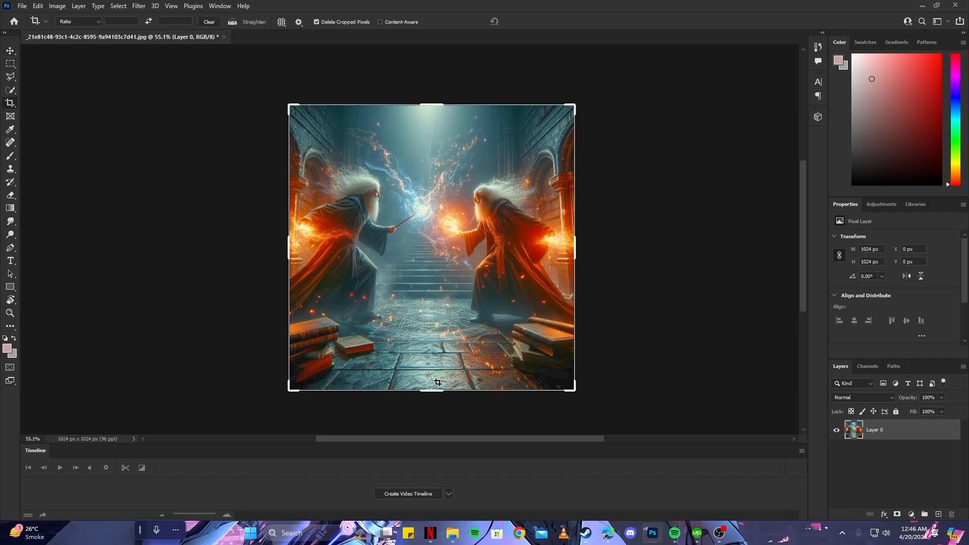
scroll(435, 380, down, 1)
drag(435, 367, 437, 386)
drag(428, 115, 432, 94)
click(529, 22)
key(v)
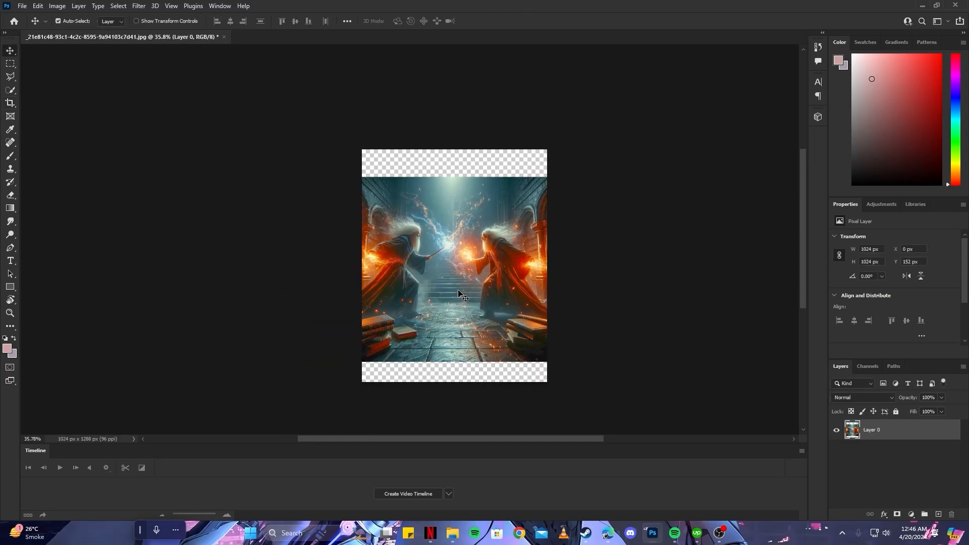
Scale the image layer proportionally to 1288 x 1288 px so it fills the canvas from top to bottom
key(ctrl+t)
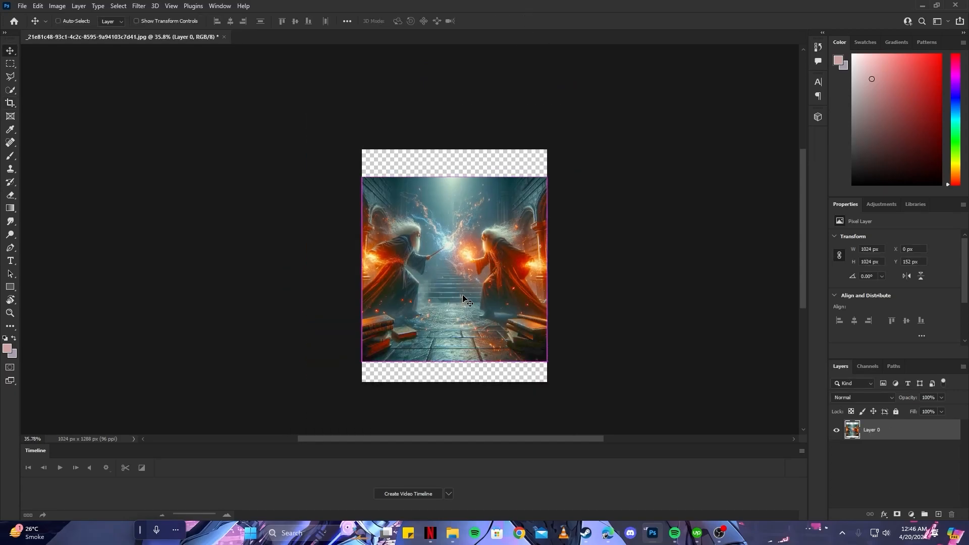
drag(455, 358, 456, 381)
drag(453, 177, 457, 150)
click(499, 21)
key(ctrl+0)
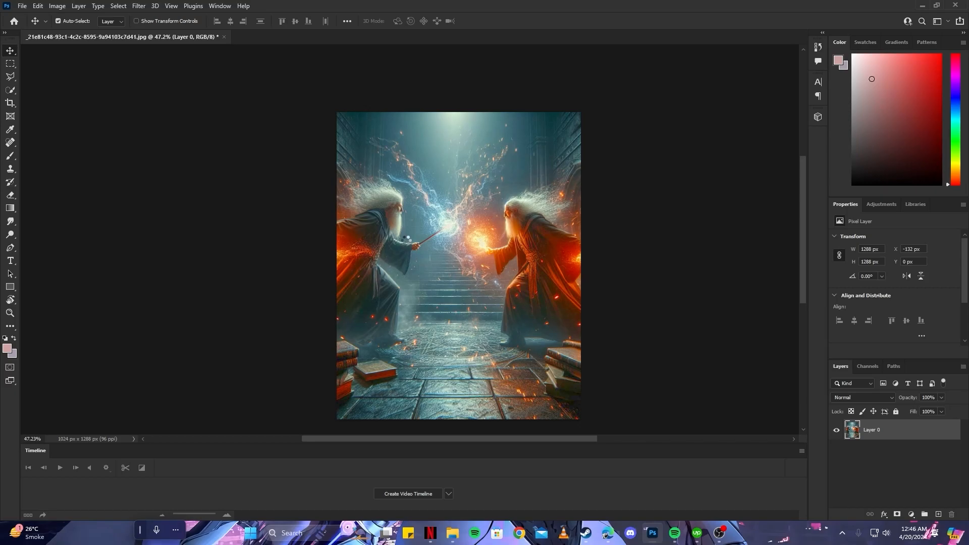
Add a text layer over the upper part of the image with the pasted title "CRAZY WIZARS"
key(t)
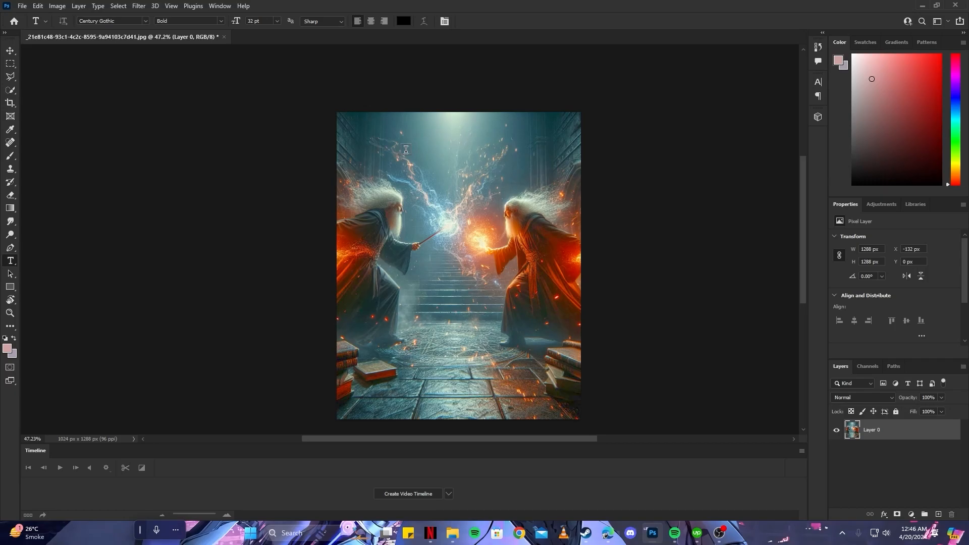
click(668, 141)
text(CRAZY WIZARS)
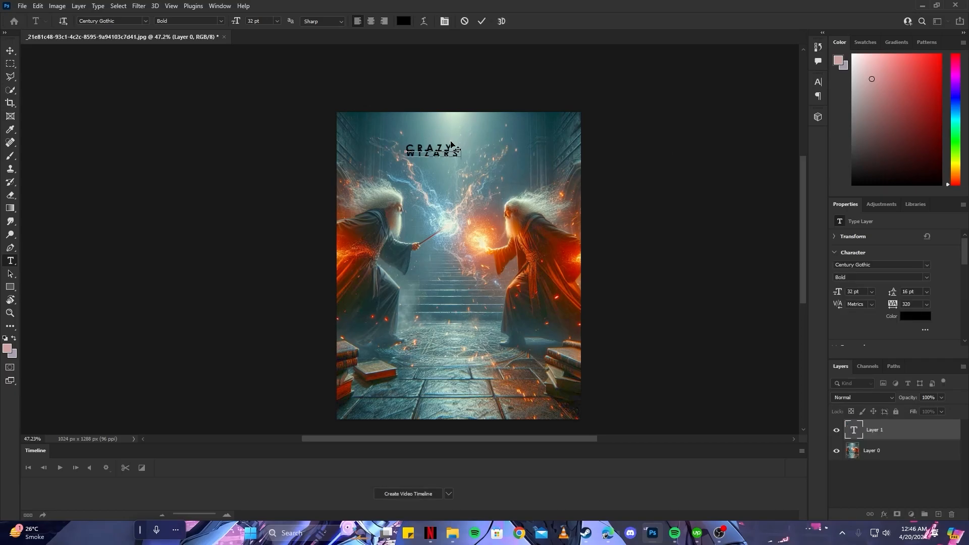
Select all of the title text and change its color to white
scroll(430, 146, up, 2)
scroll(430, 146, up, 2)
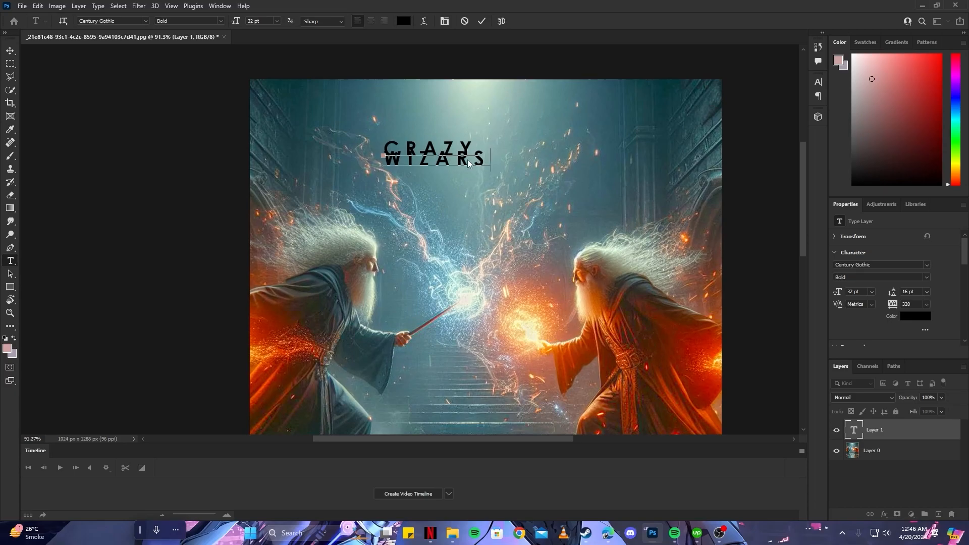
key(ctrl)
key(ctrl+a)
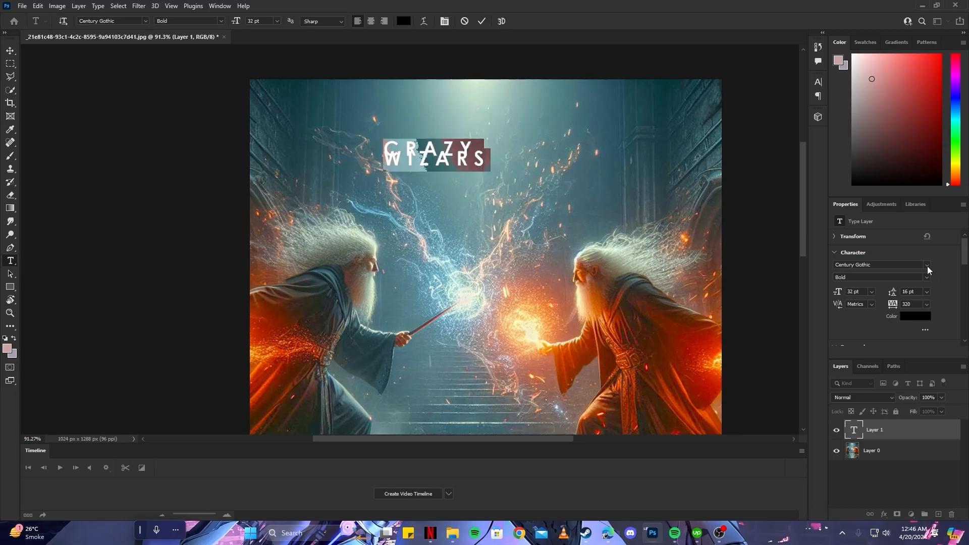
click(922, 318)
drag(716, 277, 650, 253)
Change the title font to Harry P Regular
click(902, 257)
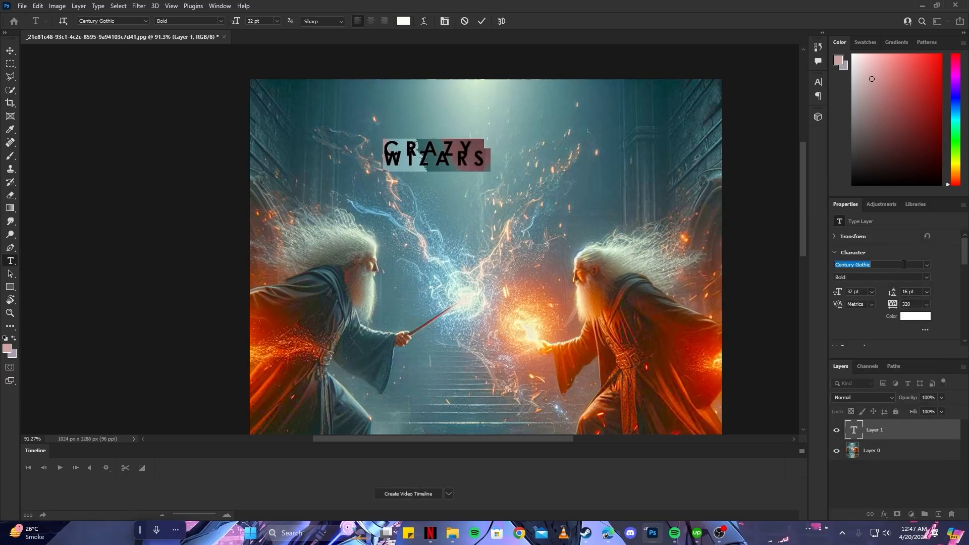
text(haar)
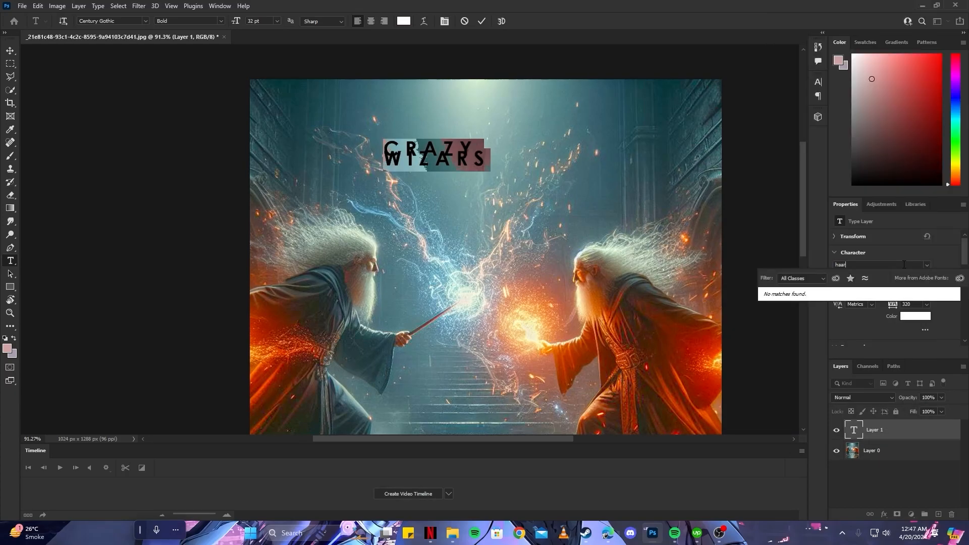
key(BackSpace)
text(rry P)
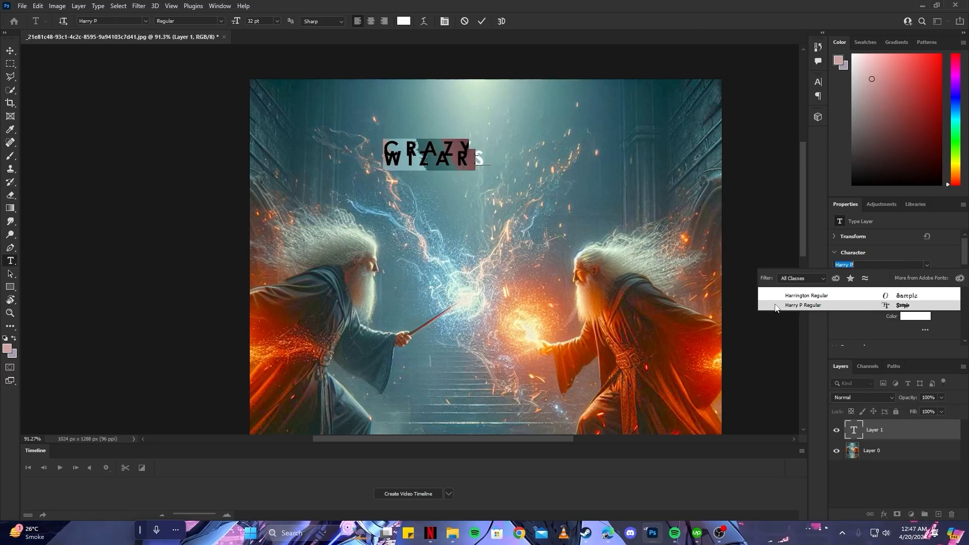
click(855, 306)
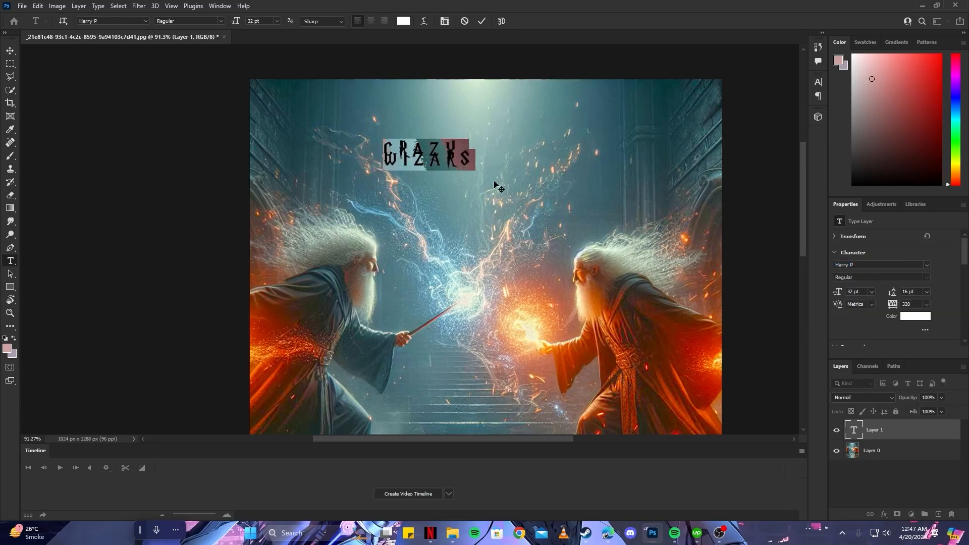
Enlarge the title to 60 pt with 71 pt leading and correct its second word to "WIZARDS"
drag(839, 292, 921, 292)
click(521, 186)
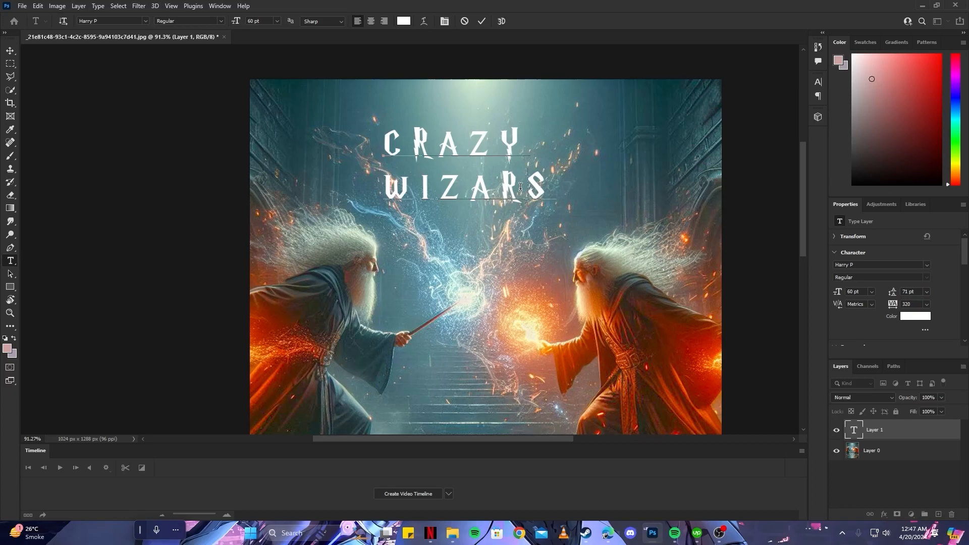
text(D)
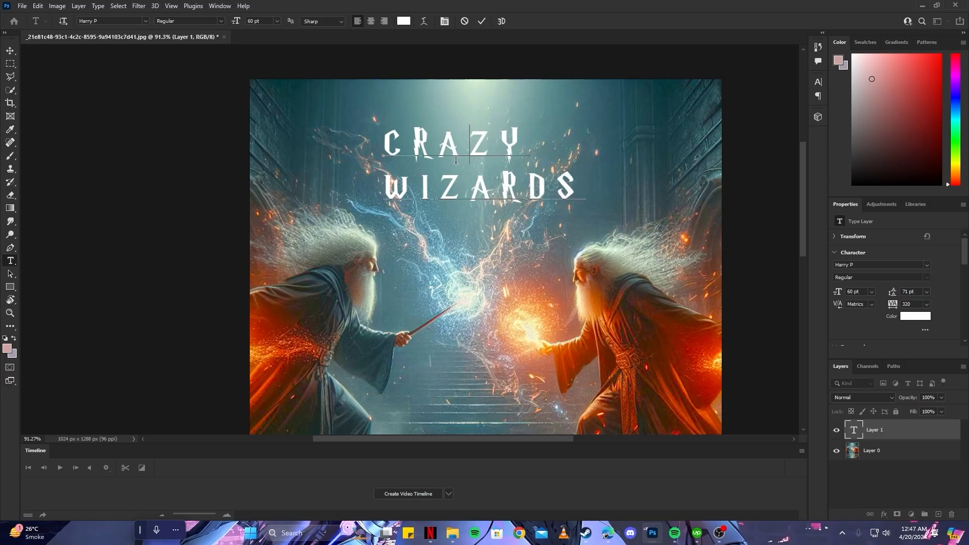
Center-align both lines of the CRAZY WIZARDS title and commit the text
key(ctrl+a)
scroll(868, 295, down, 3)
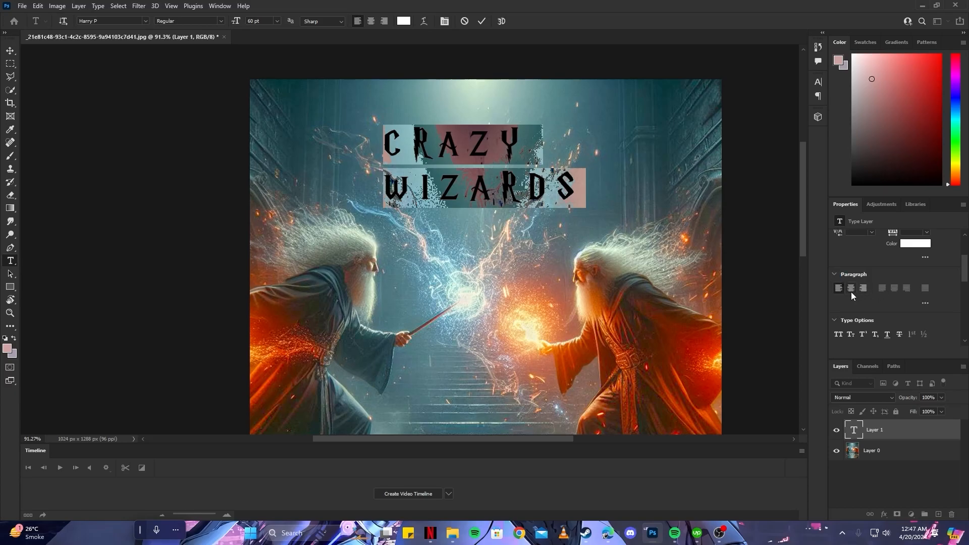
click(852, 289)
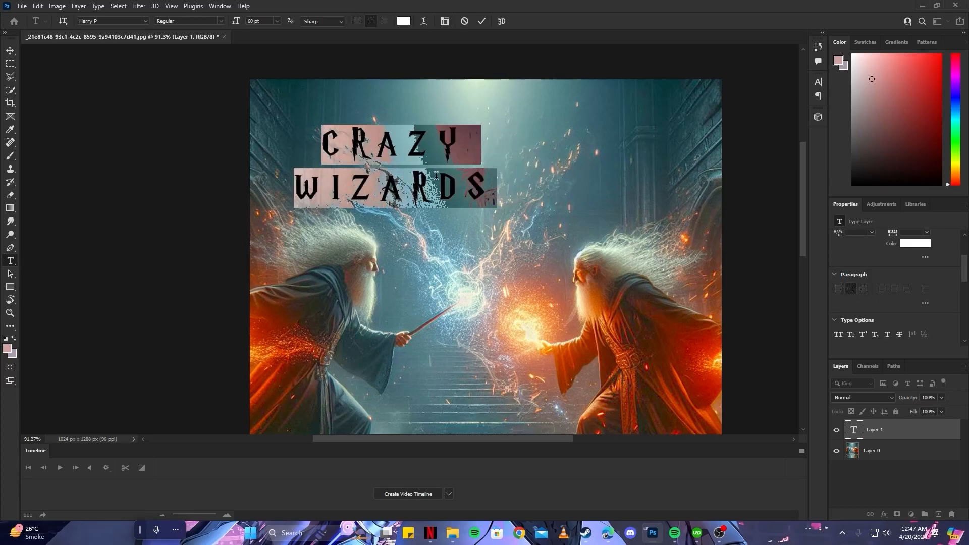
click(482, 22)
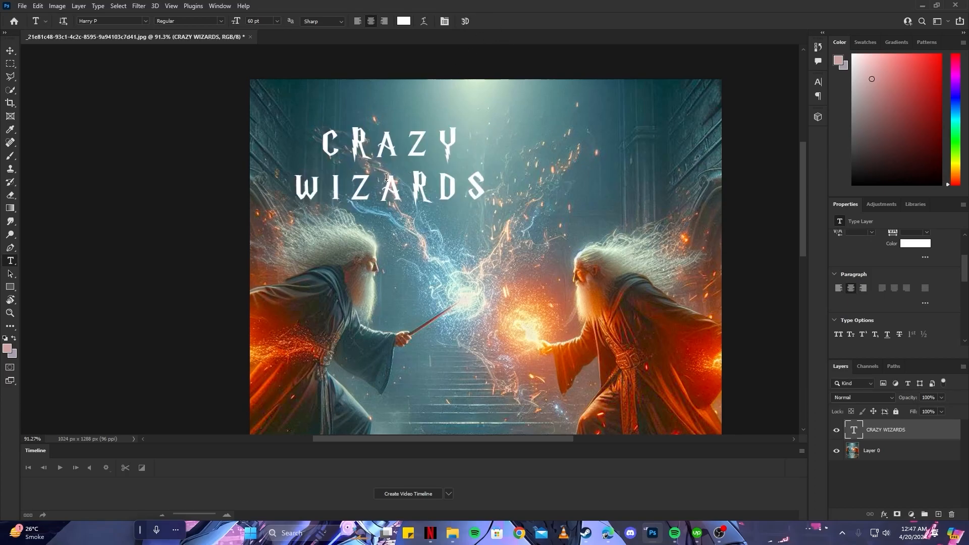
Move the CRAZY WIZARDS title to the horizontal center near the top of the cover
key(v)
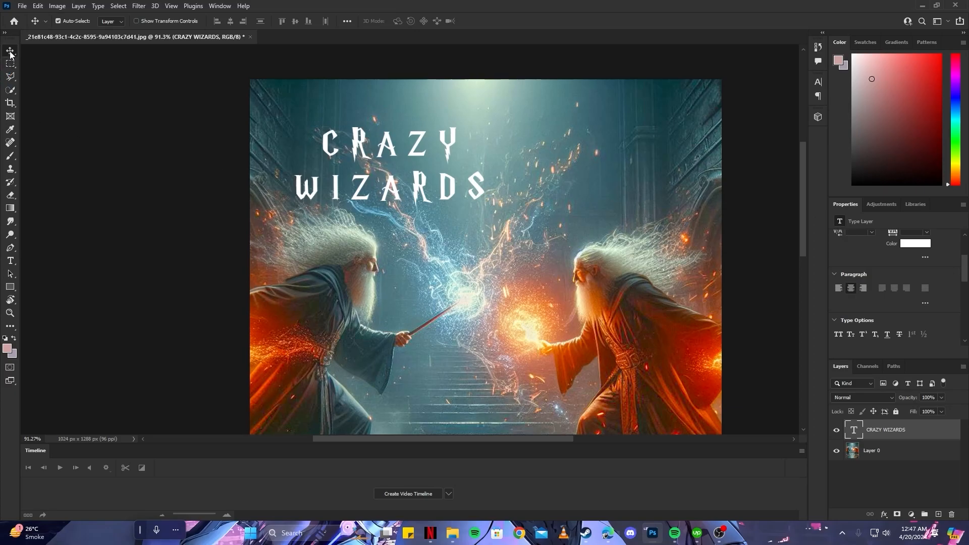
drag(390, 195, 493, 182)
scroll(494, 225, down, 2)
scroll(495, 235, down, 3)
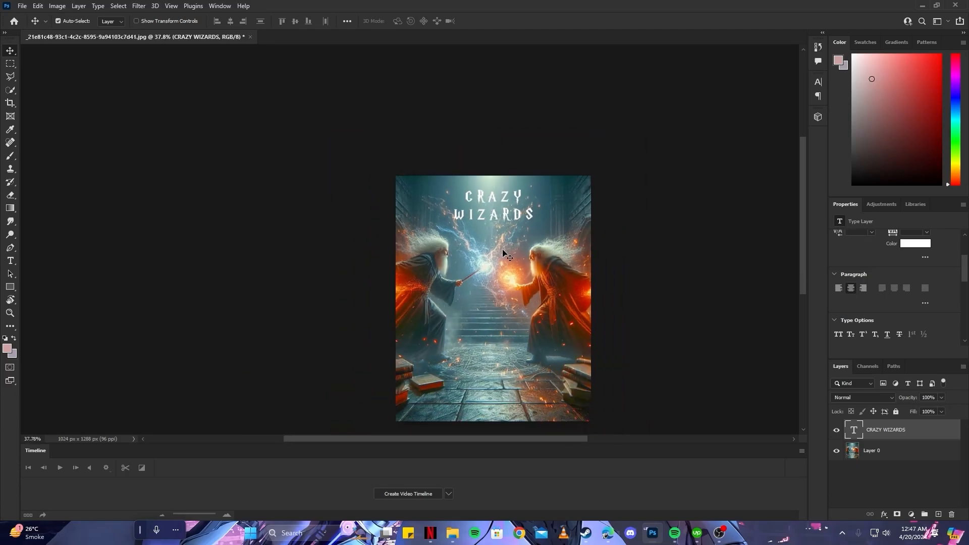
scroll(497, 222, up, 2)
scroll(495, 221, down, 1)
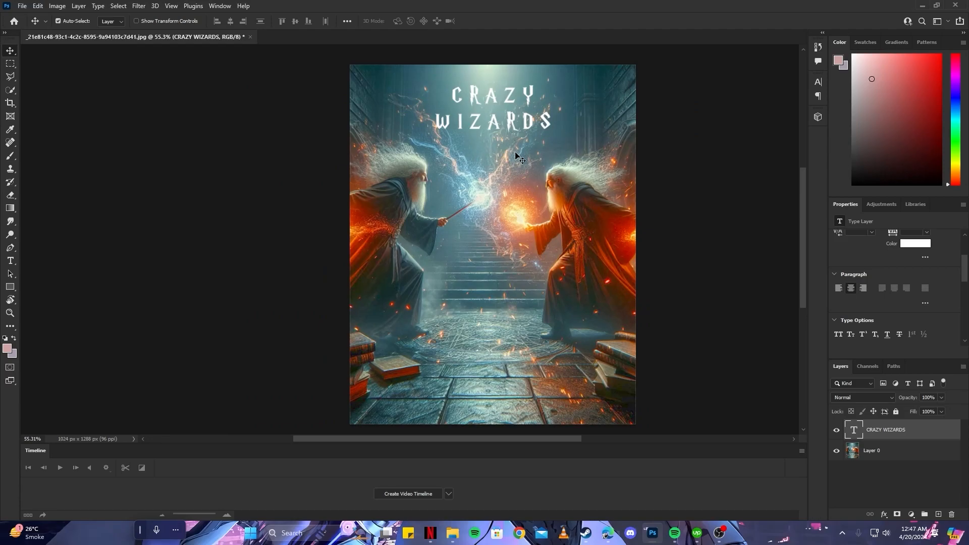
scroll(517, 154, up, 1)
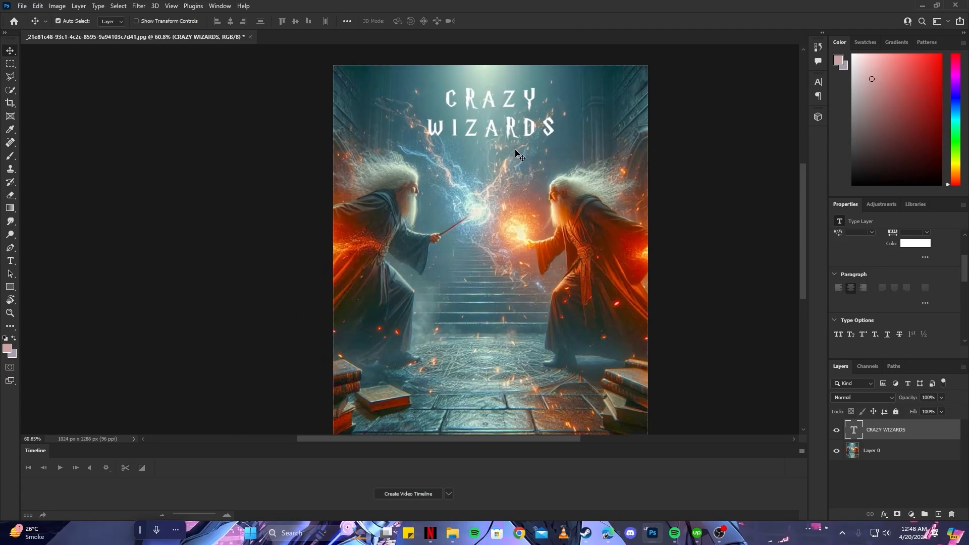
Add a 2 px inside stroke in red (ff0000) to the CRAZY WIZARDS title layer
double_click(937, 432)
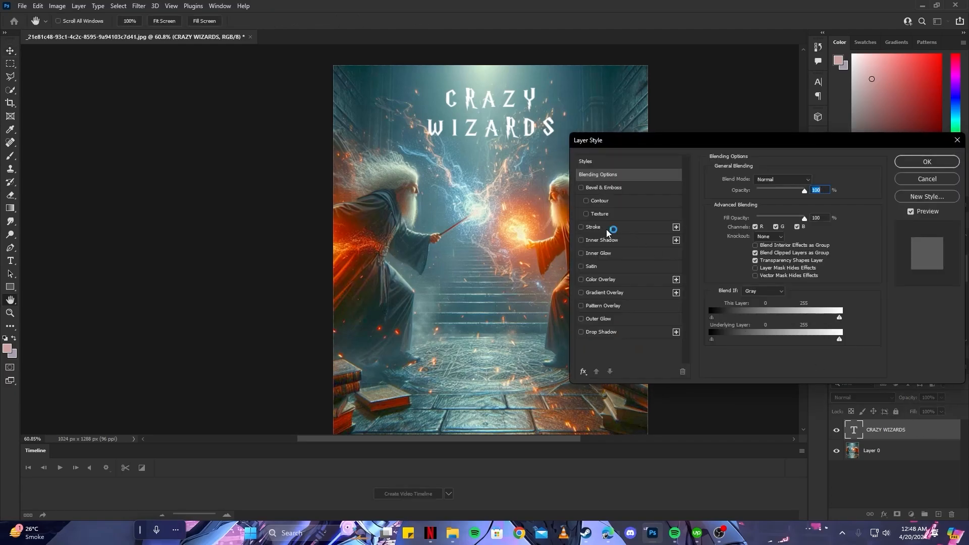
click(607, 229)
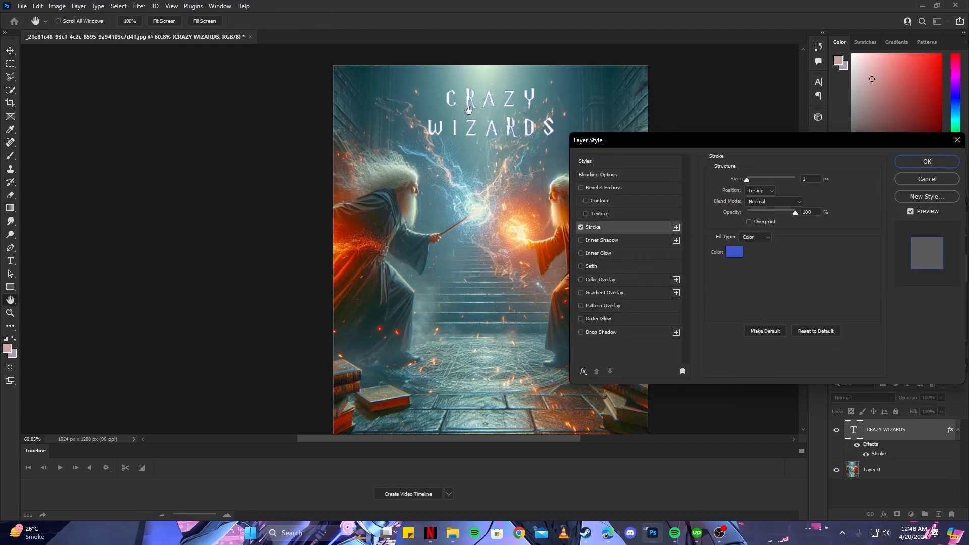
click(735, 252)
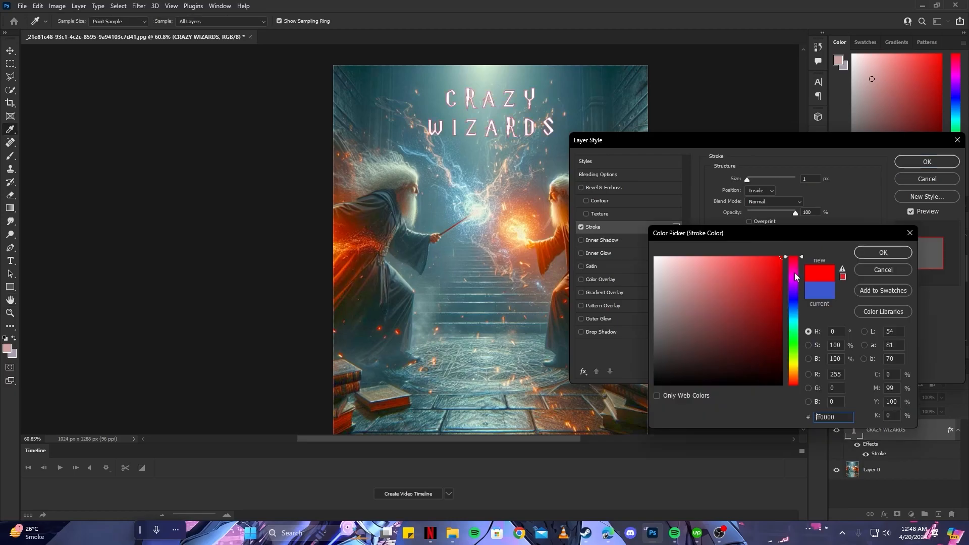
click(881, 252)
text(4)
key(BackSpace)
text(2)
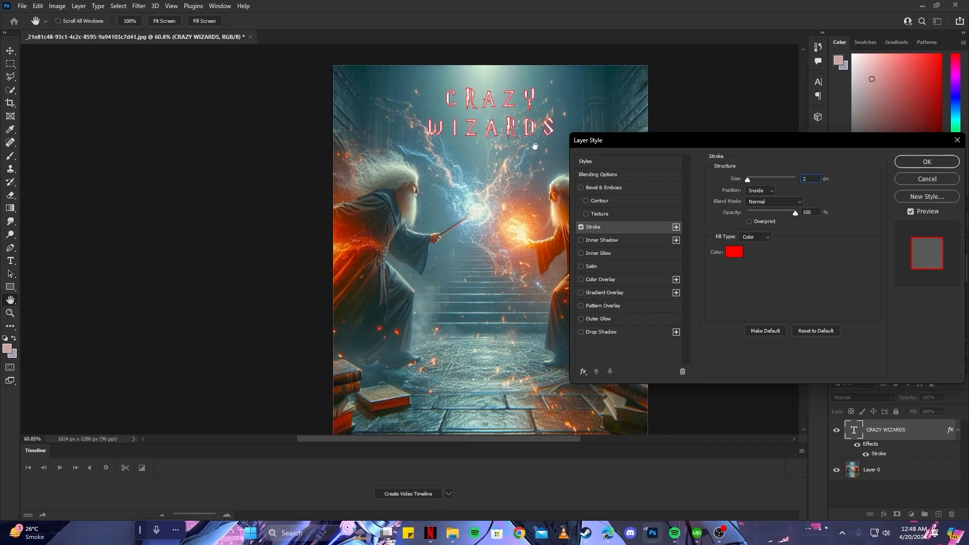
Add a black drop shadow with a distance of 7 px to the title and apply it together with the red stroke
click(581, 227)
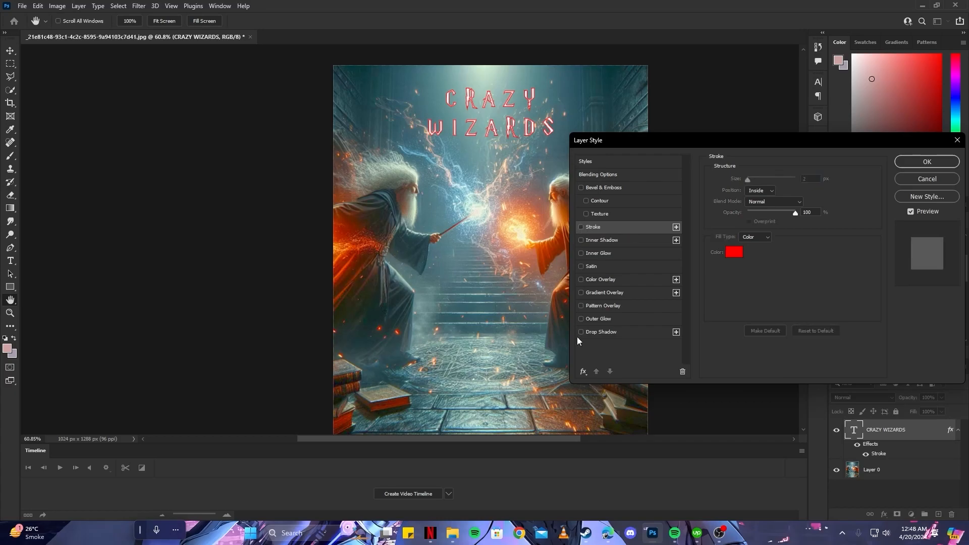
click(581, 332)
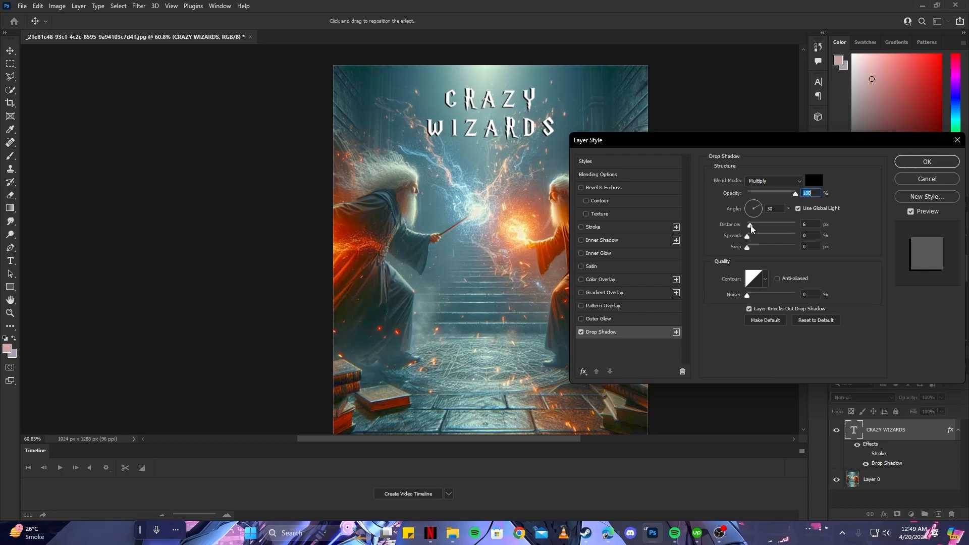
drag(751, 228, 753, 229)
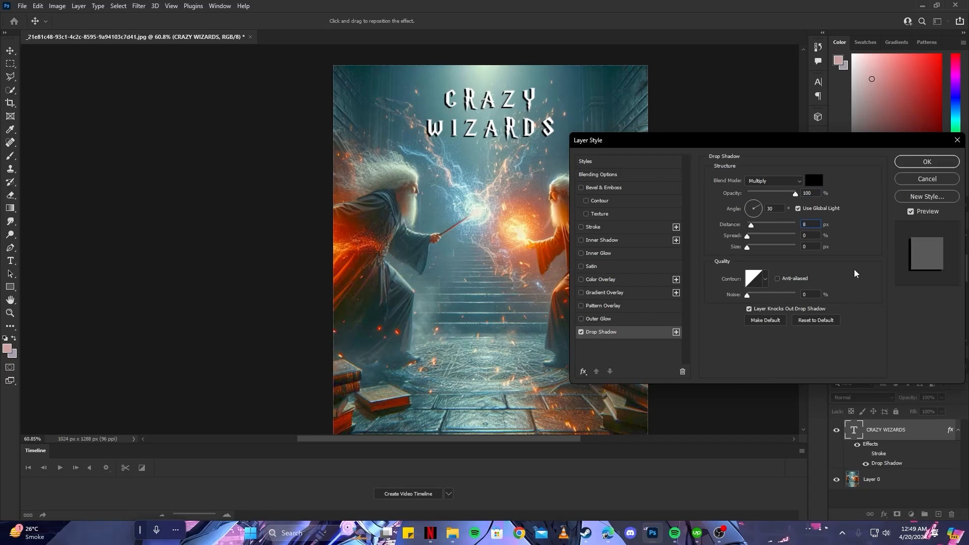
double_click(805, 224)
text(7)
click(596, 227)
key(Return)
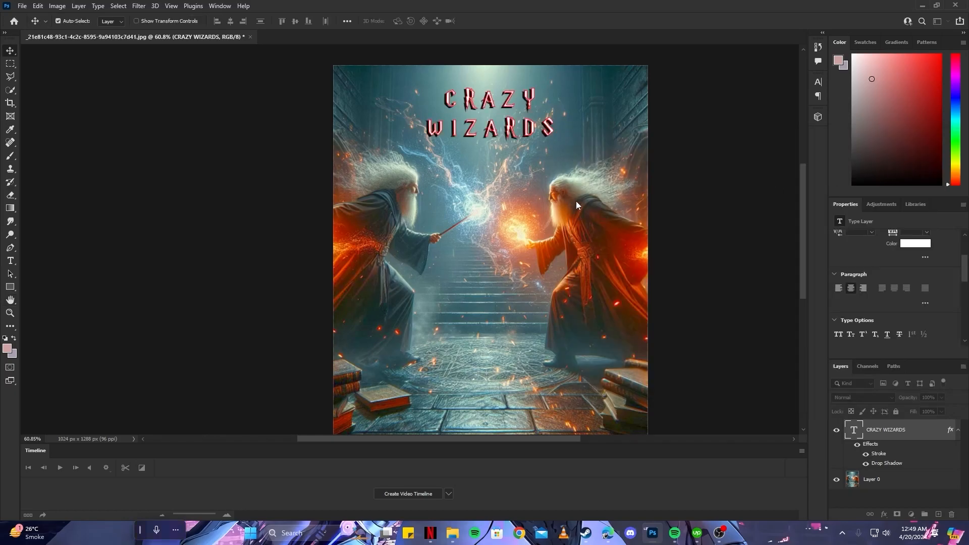
Duplicate the WIZARD'S DUEL title layer and place the copy, scaled down to 41 pt, on the stone floor near the cover's bottom
scroll(454, 182, down, 3)
scroll(455, 182, up, 2)
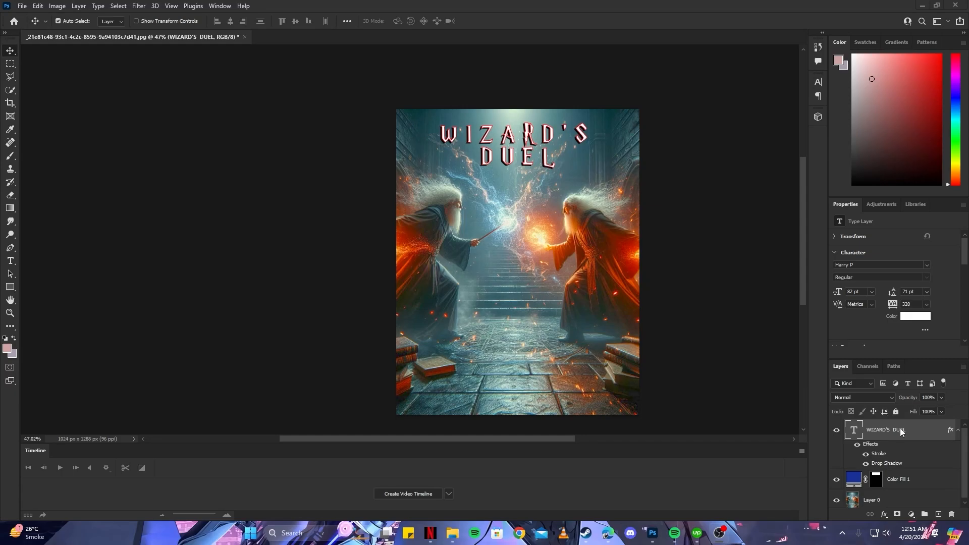
key(ctrl+j)
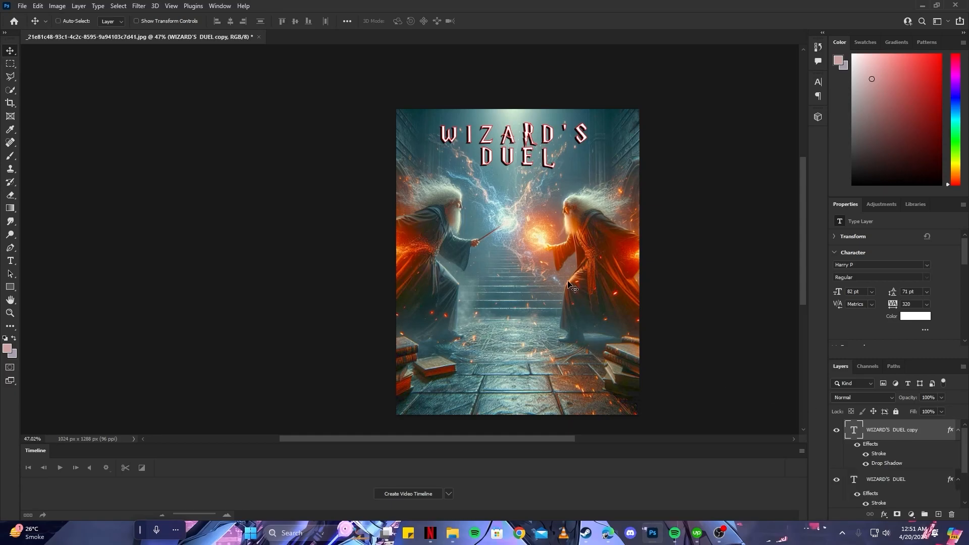
key(ctrl+t)
drag(536, 150, 562, 402)
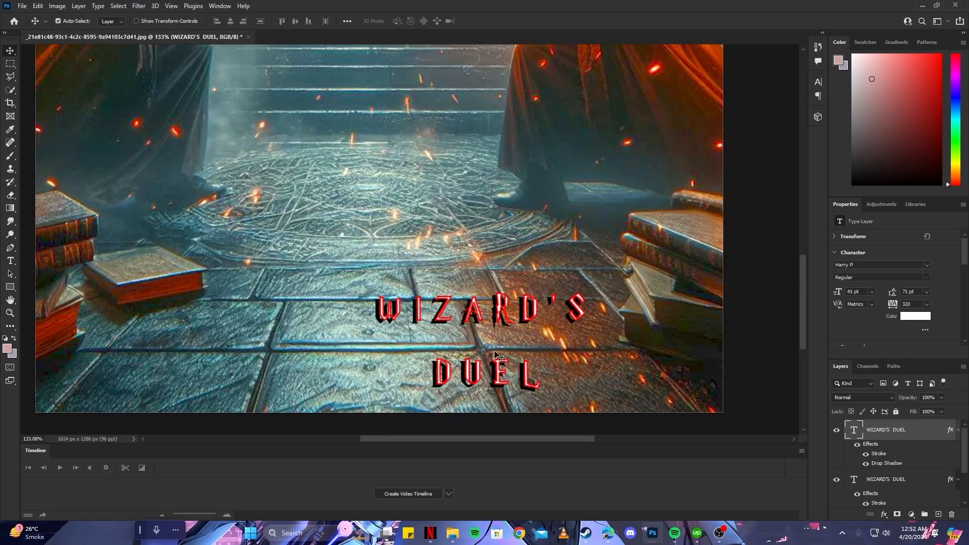
Reduce the copied title's stroke to 1 px and its drop shadow distance to 3 px
double_click(880, 454)
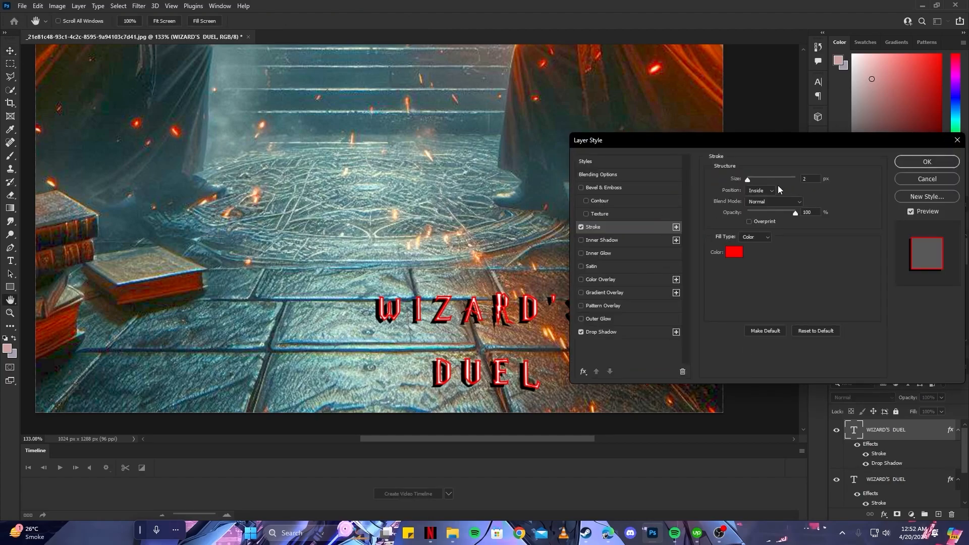
text(1)
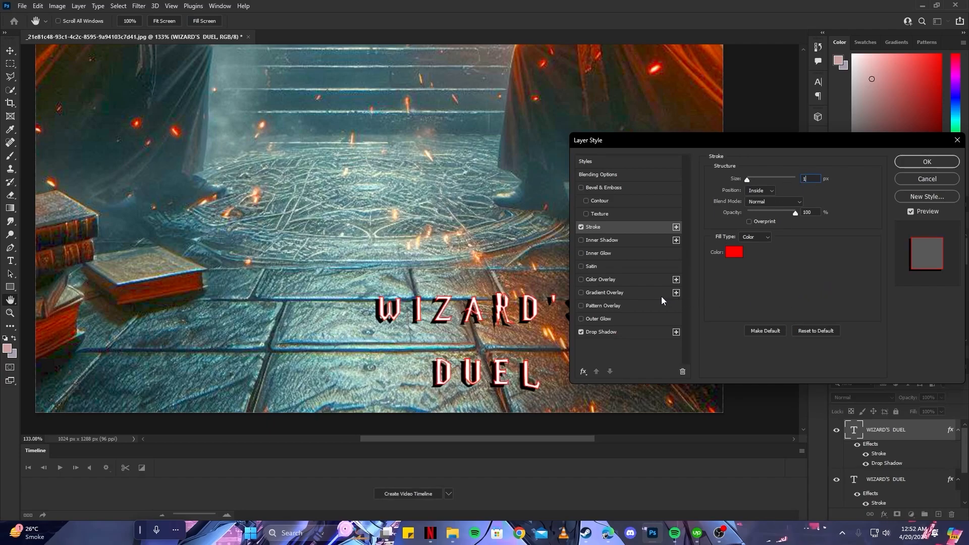
click(606, 331)
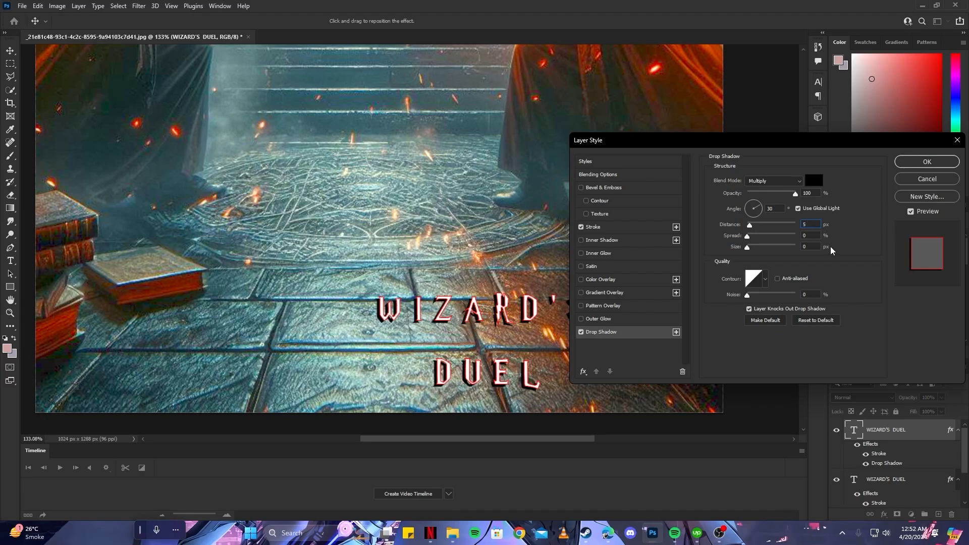
text(3)
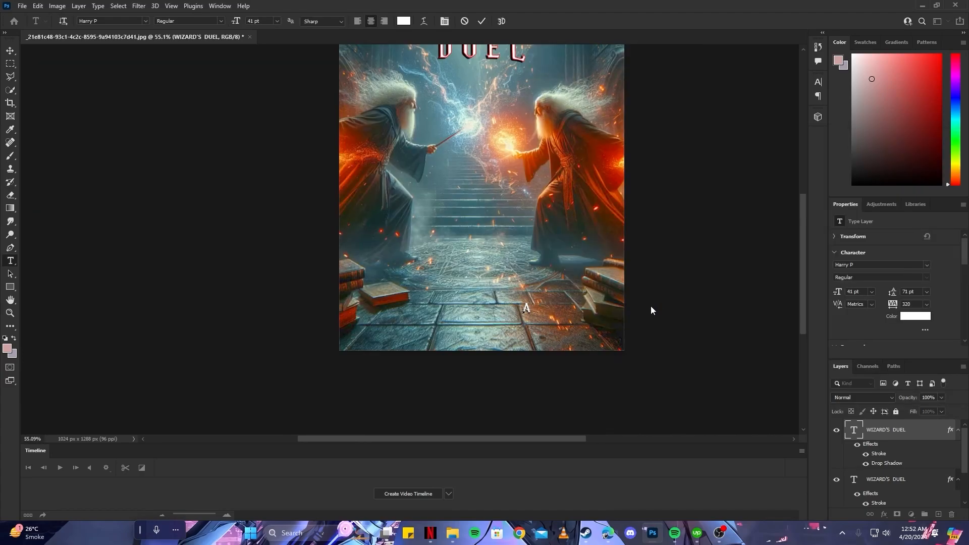
Replace the copied text with "A Harry Based Story Book" in Times New Roman Bold, 38 pt leading, centered near the cover's bottom edge
text(Harry P)
text(ased Story Book)
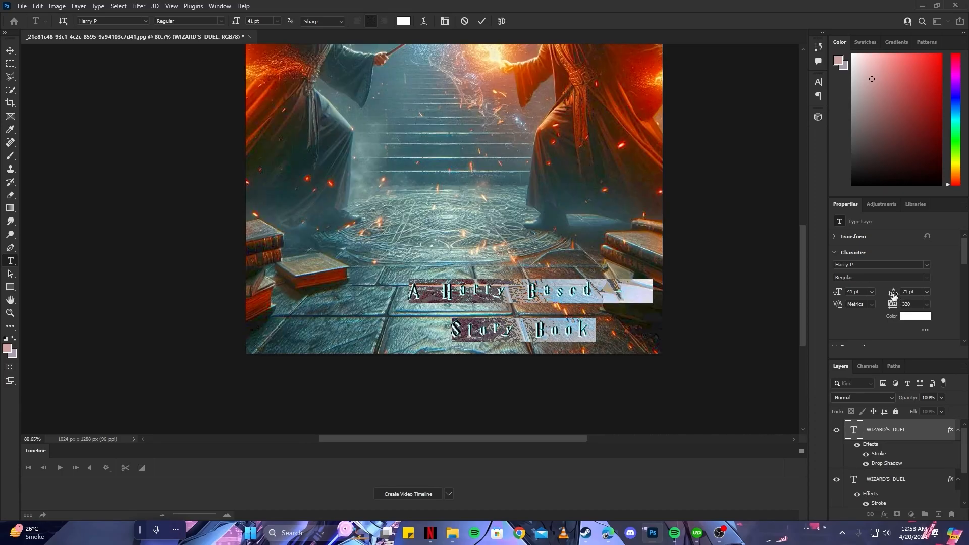
drag(894, 296, 887, 298)
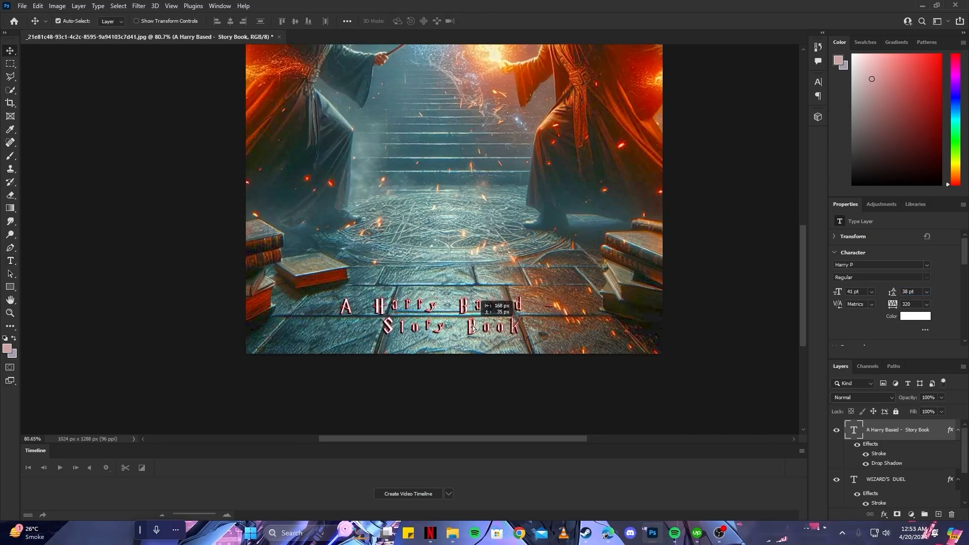
drag(474, 330, 478, 332)
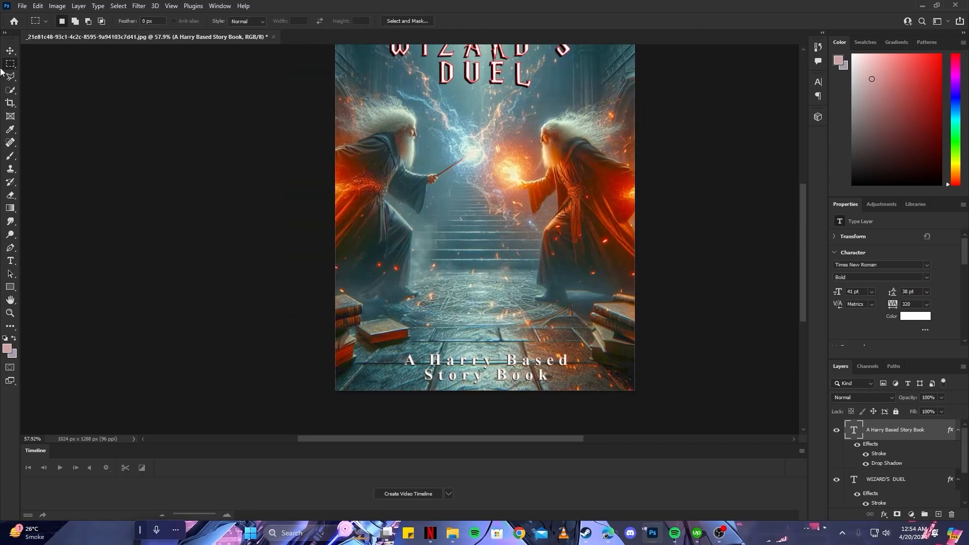
Select a full-width strip around the subtitle at the cover's bottom and fill it with a black (000000) Solid Color layer
click(10, 64)
drag(313, 407, 687, 346)
click(912, 514)
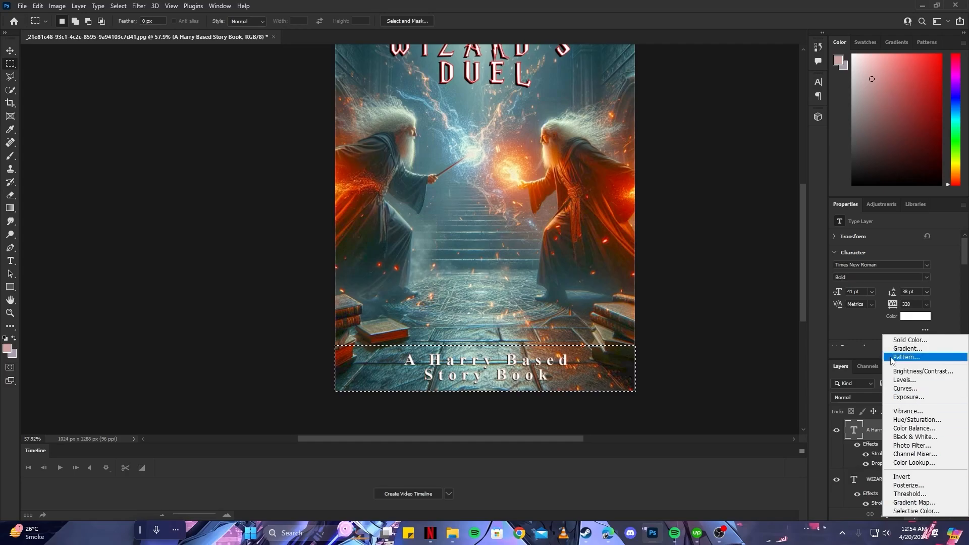
click(904, 337)
text(000000)
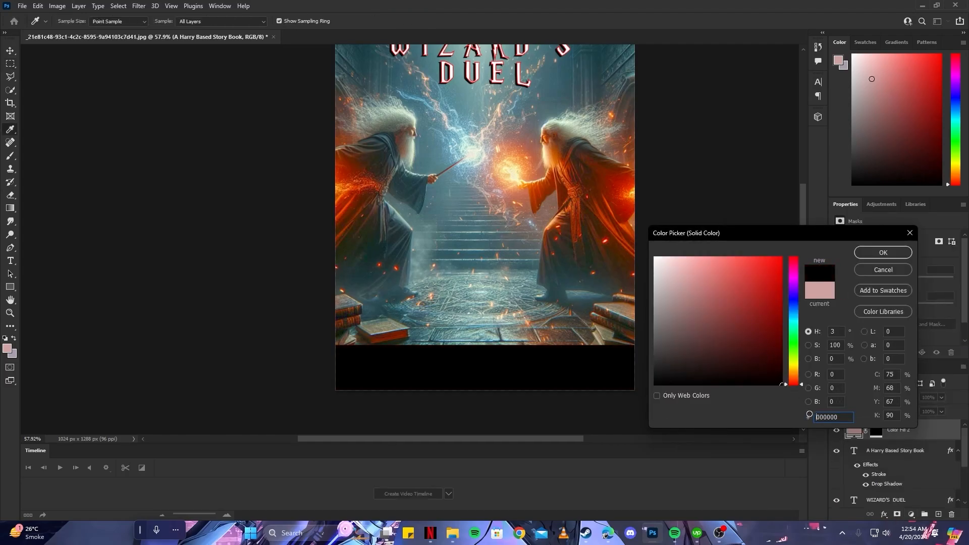
click(891, 251)
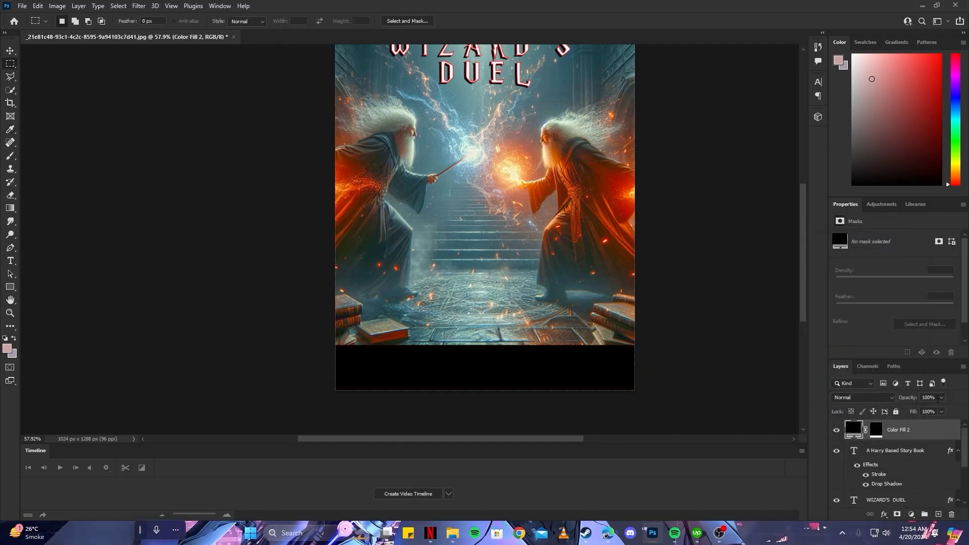
Place the black strip layer beneath the subtitle layer and set its opacity to 57%
drag(942, 401, 922, 481)
scroll(474, 379, down, 2)
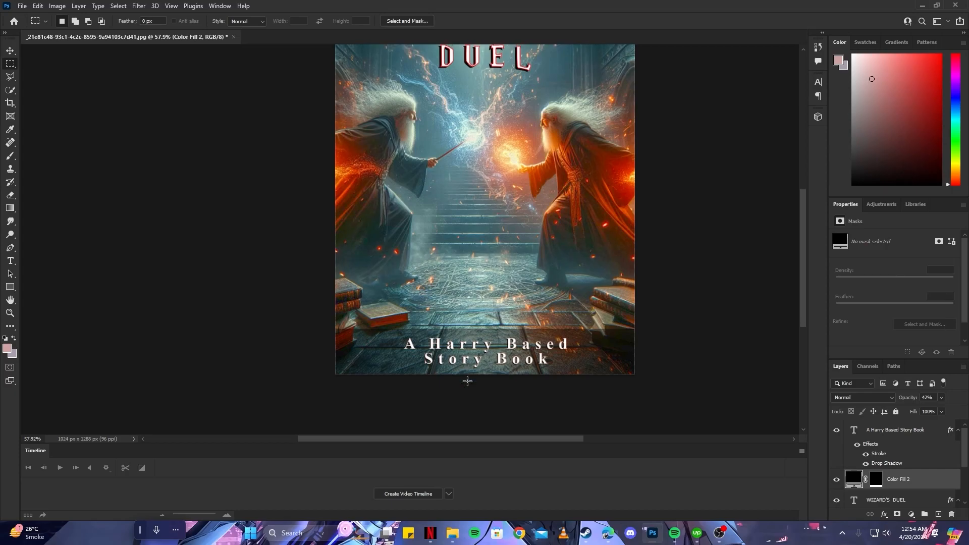
scroll(494, 363, up, 3)
click(941, 398)
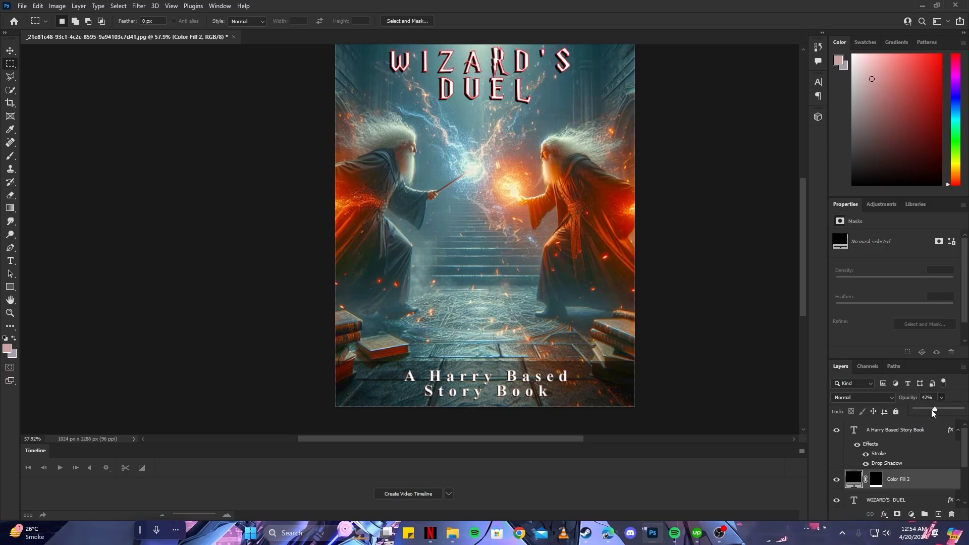
drag(934, 411, 941, 411)
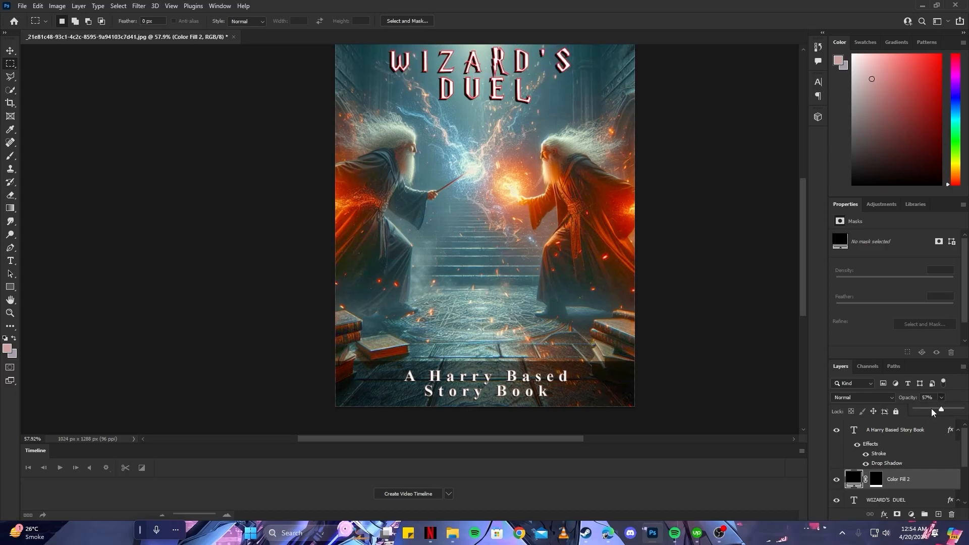
Duplicate the translucent black strip and place the copy along the cover's top edge, over the title area
scroll(515, 391, down, 2)
key(v)
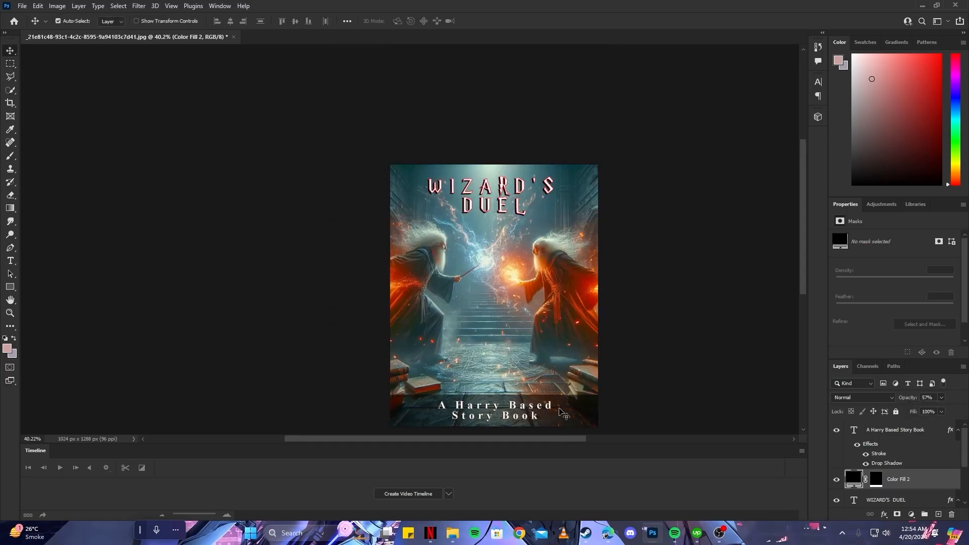
drag(581, 418, 582, 188)
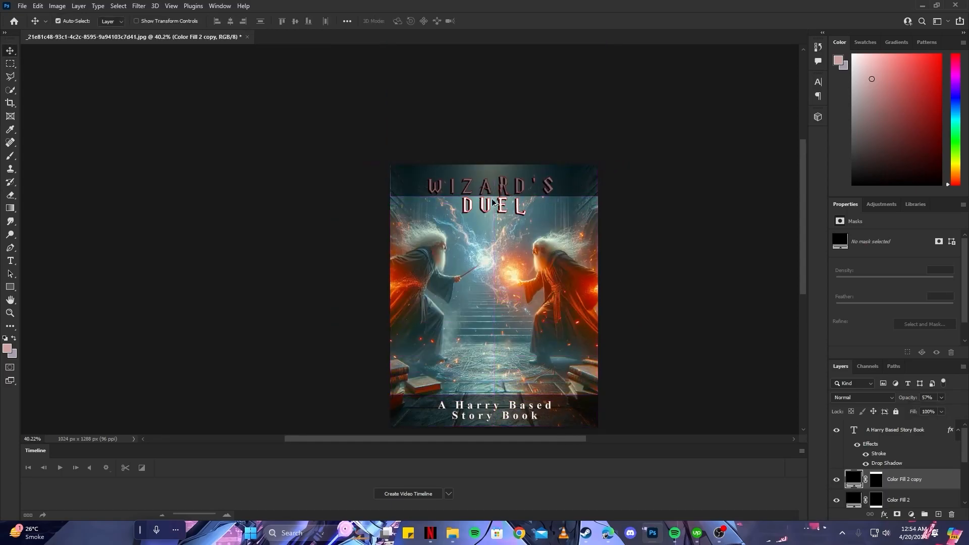
Place the copied strip beneath the WIZARD'S DUEL layer and stretch it downward to back both title lines
scroll(485, 176, up, 1)
scroll(485, 175, up, 2)
scroll(883, 449, up, 1)
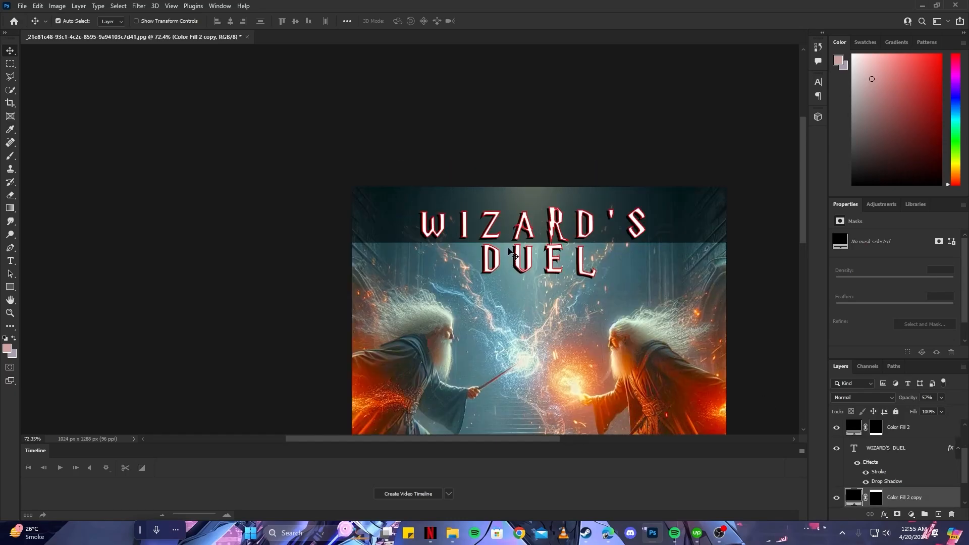
key(ctrl+t)
drag(540, 240, 536, 286)
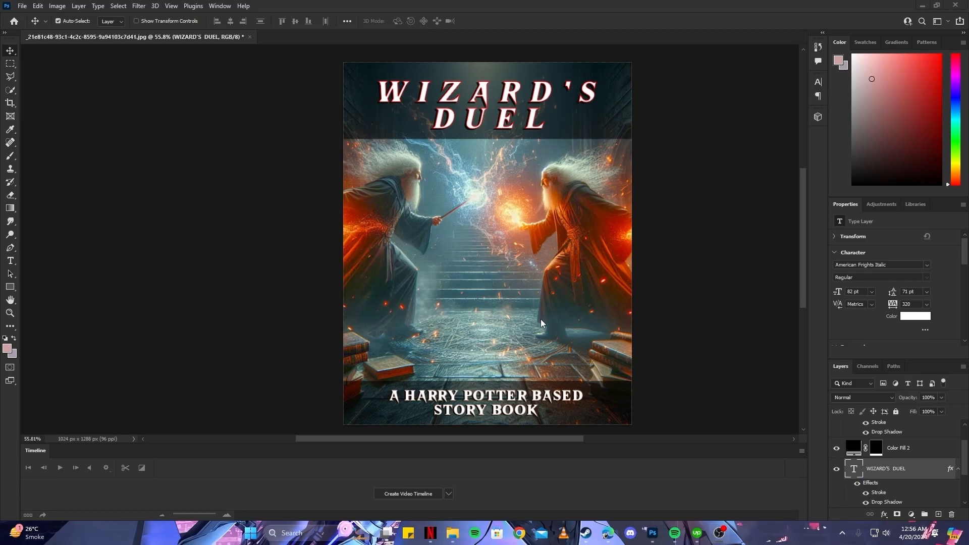
Place the candlelit library image directly above Layer 0, filling the cover behind the strips and text, and commit the placement
scroll(881, 479, down, 2)
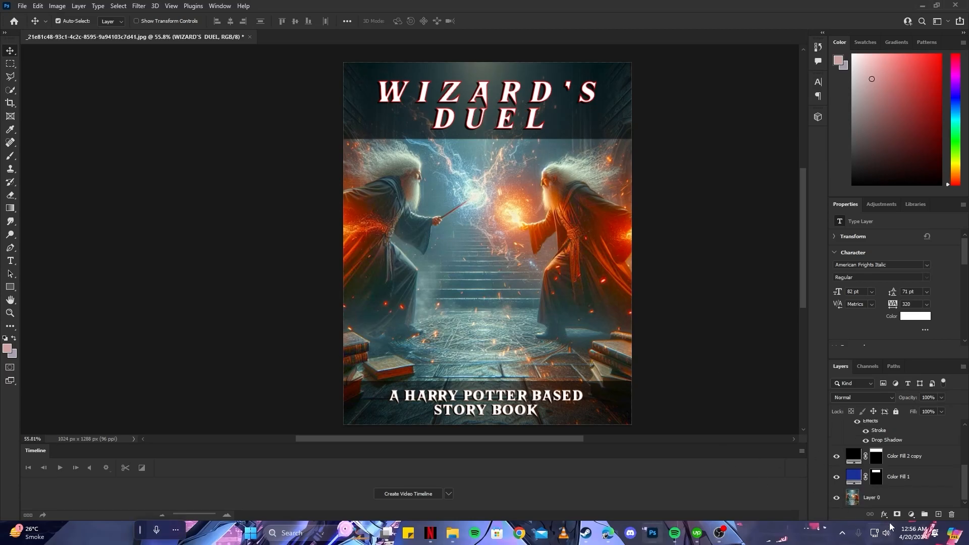
click(884, 499)
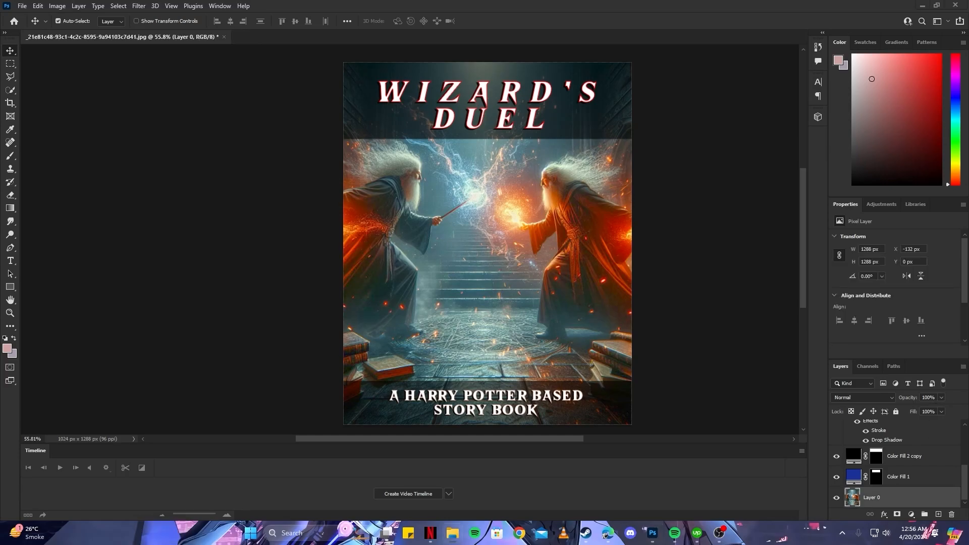
drag(605, 534, 530, 272)
drag(487, 96, 511, 25)
click(499, 21)
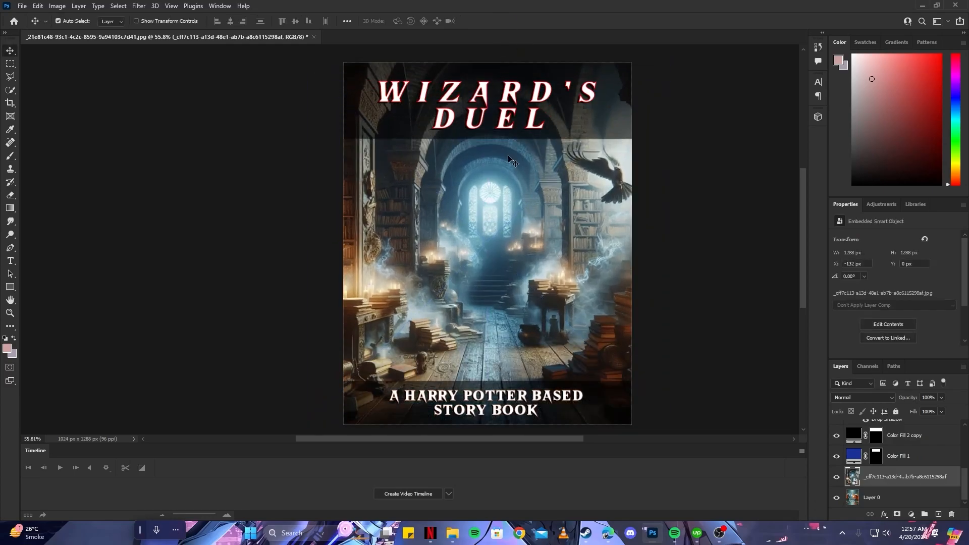